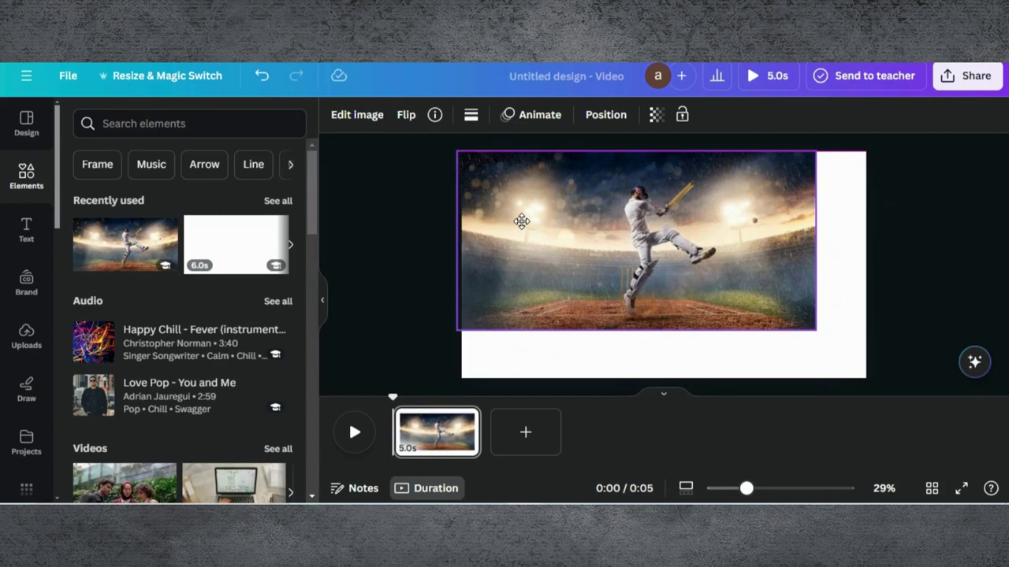
Step: Enlarge the cricket batsman photo until it covers the whole page and centre it horizontally
left_click(524, 222)
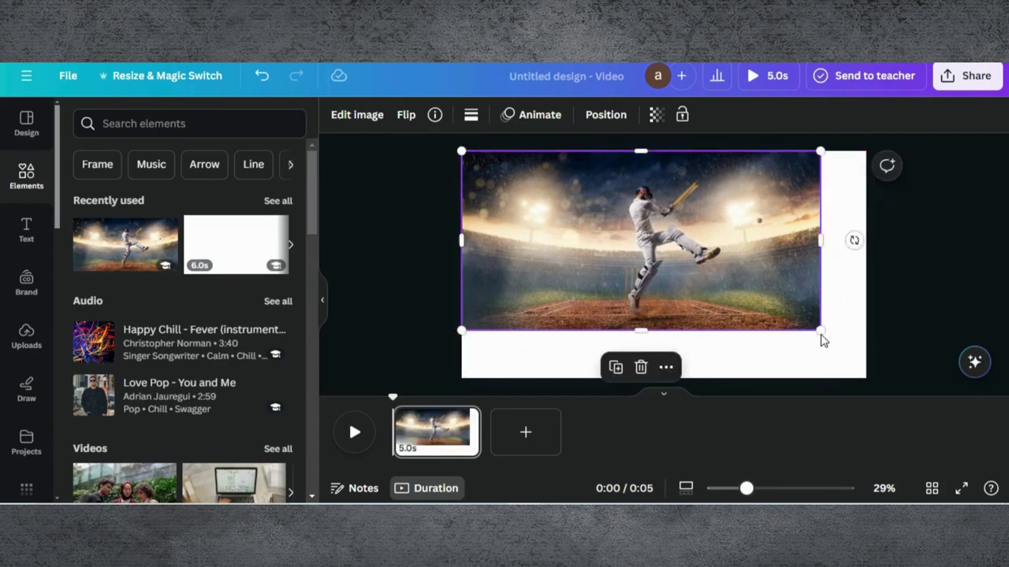
left_click_drag(820, 332, 903, 415)
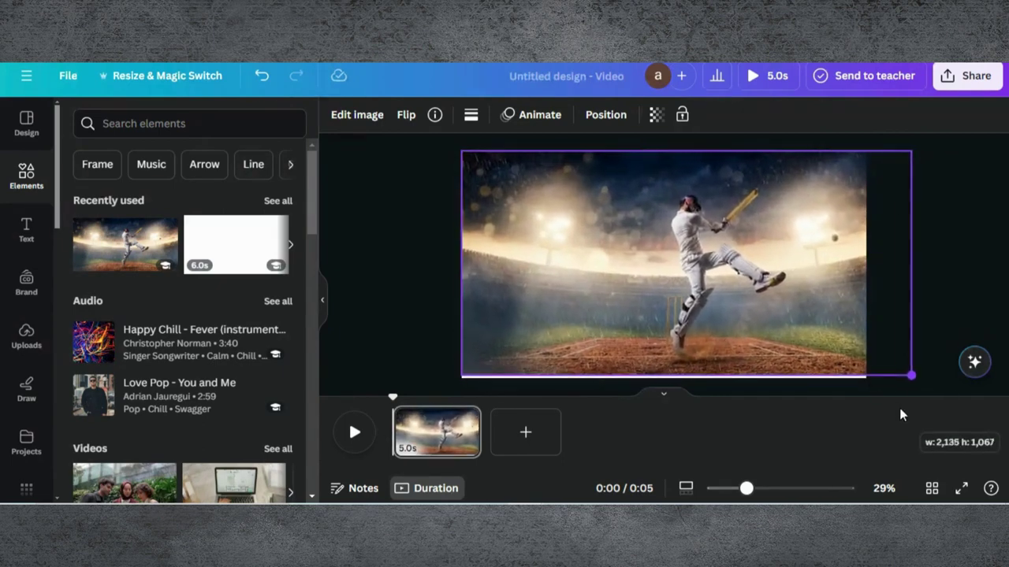
left_click_drag(783, 278, 754, 270)
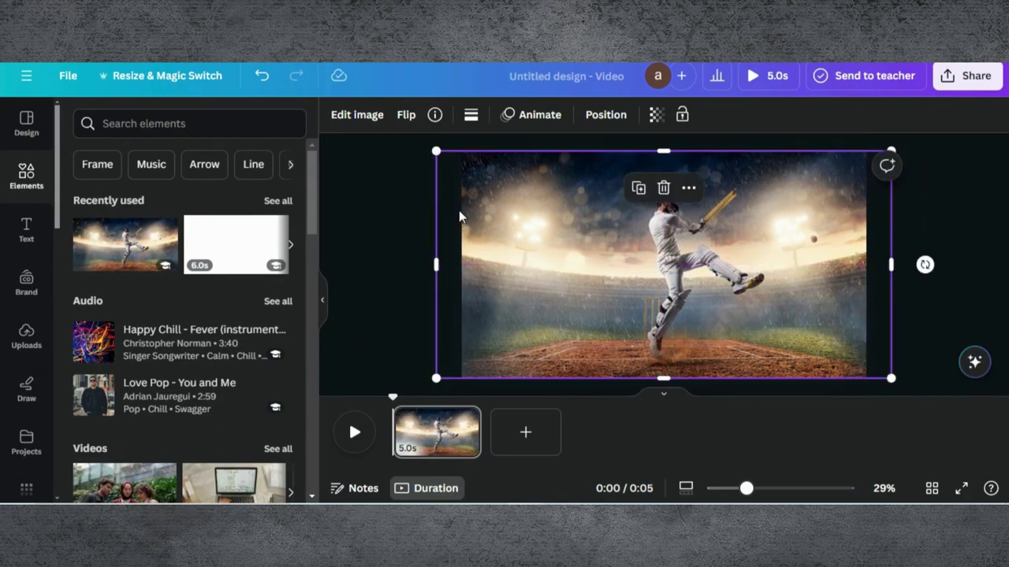
Step: Add a square shape stretched over the entire page and fill it with the brown from the photo colours
scroll(110, 179, "down", 10)
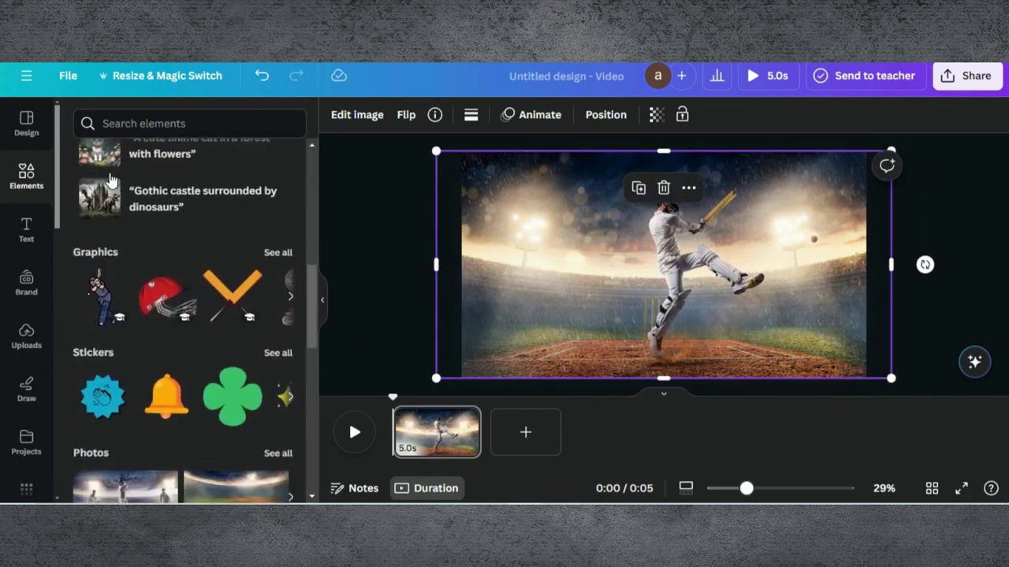
scroll(110, 180, "down", 3)
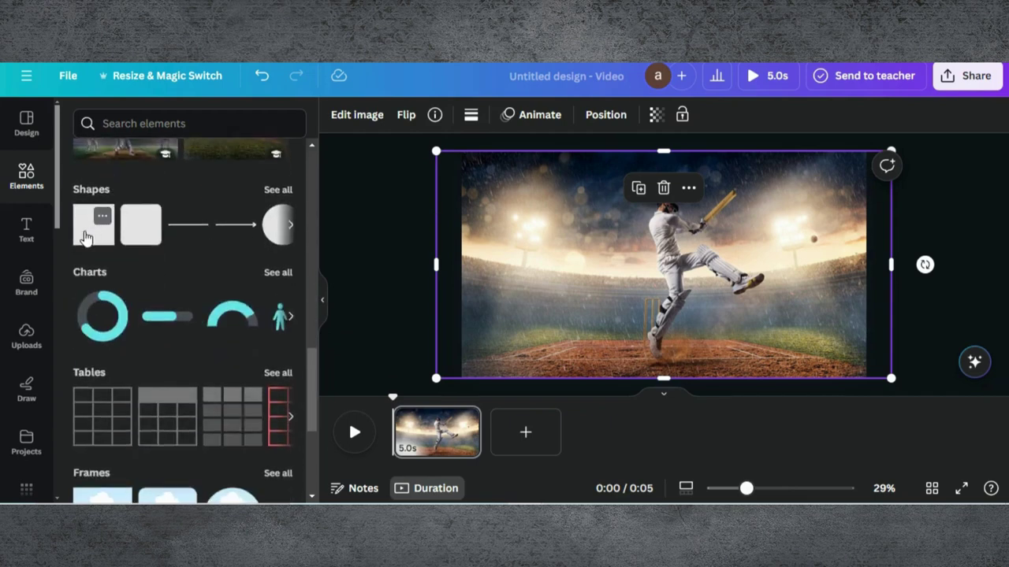
left_click_drag(654, 275, 479, 177)
left_click_drag(530, 221, 865, 379)
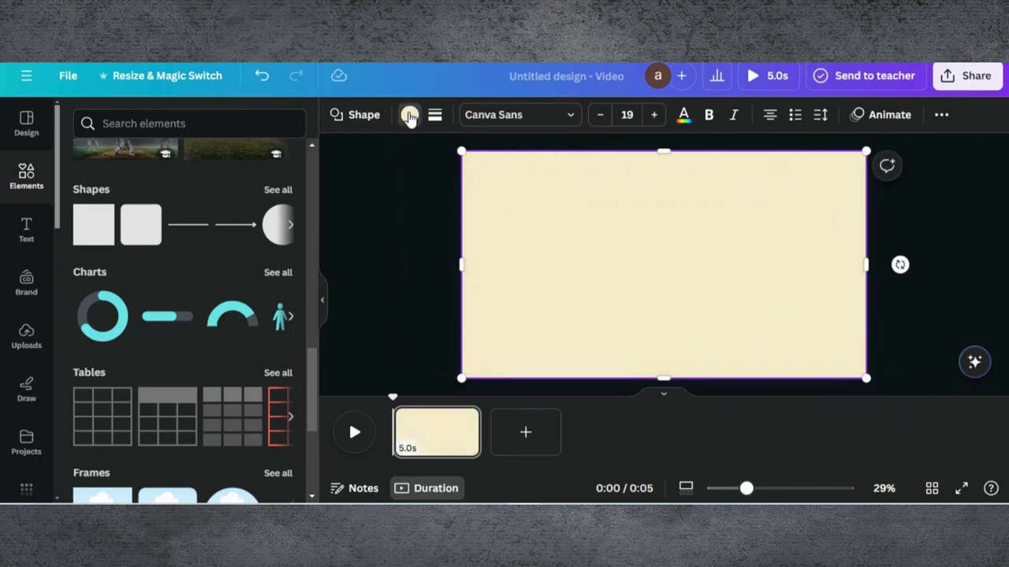
left_click(408, 115)
left_click(283, 374)
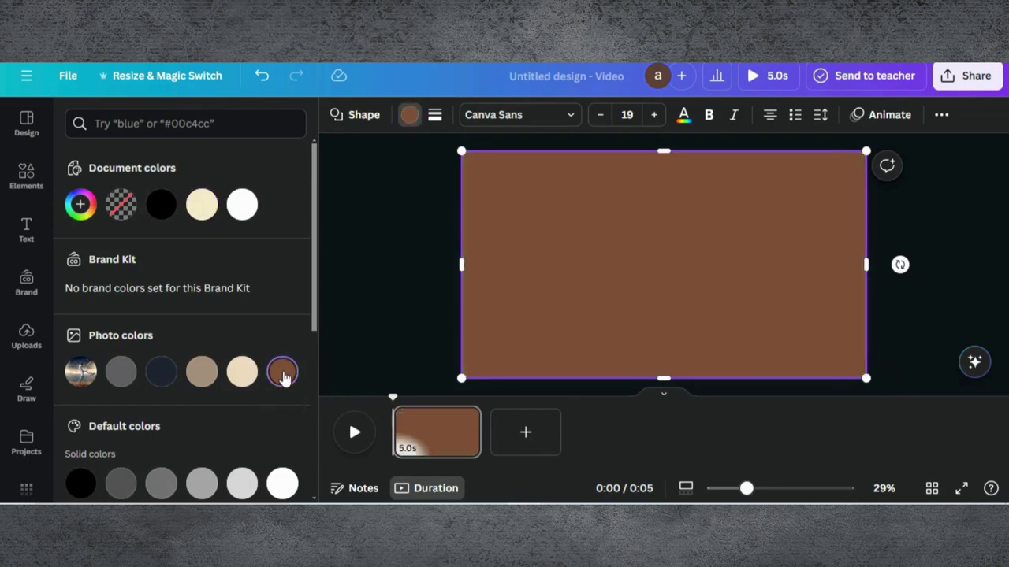
Step: Set the brown rectangle's transparency to 63 and shift it left until its right edge meets the page's vertical centre line
left_click(941, 115)
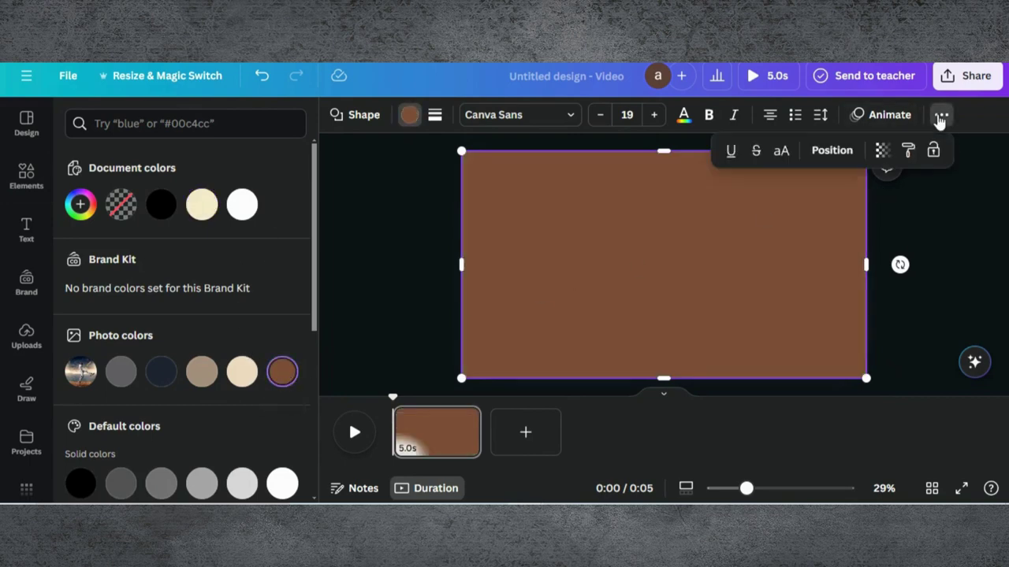
left_click(882, 150)
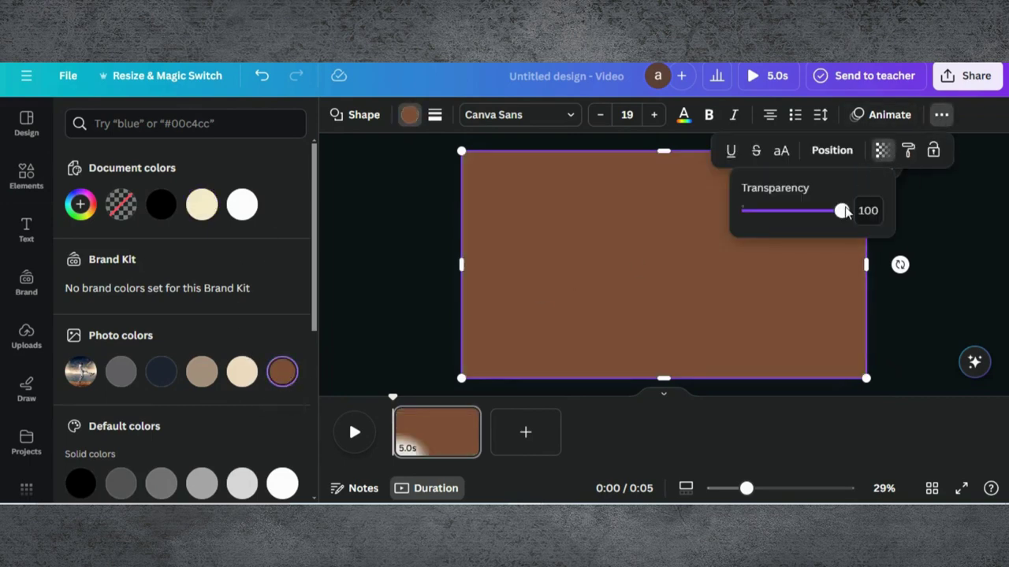
left_click_drag(840, 216, 806, 219)
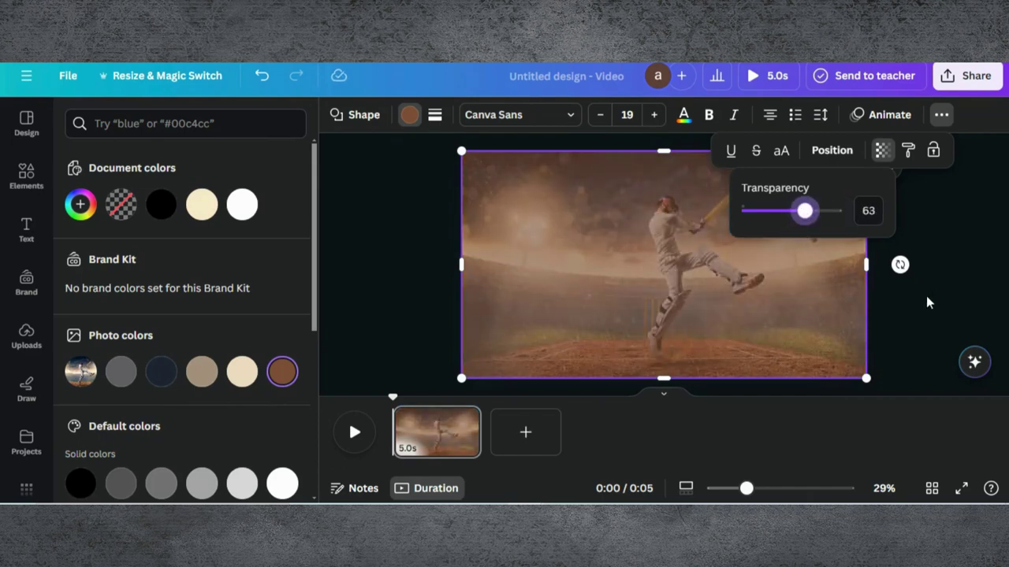
left_click_drag(689, 223, 500, 224)
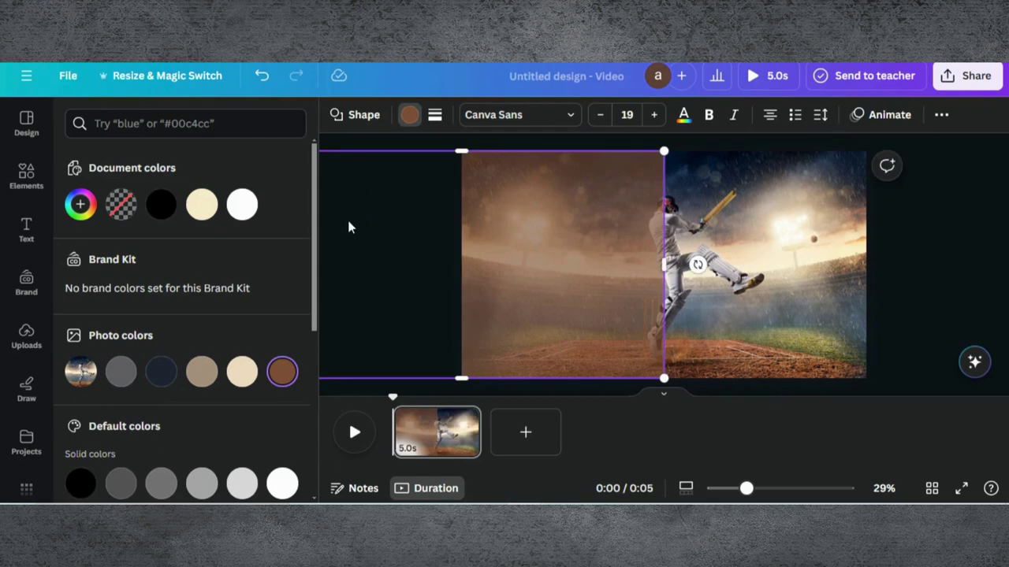
Step: Add a small square overlapping the brown overlay's right edge and set its transparency to 0
left_click(27, 182)
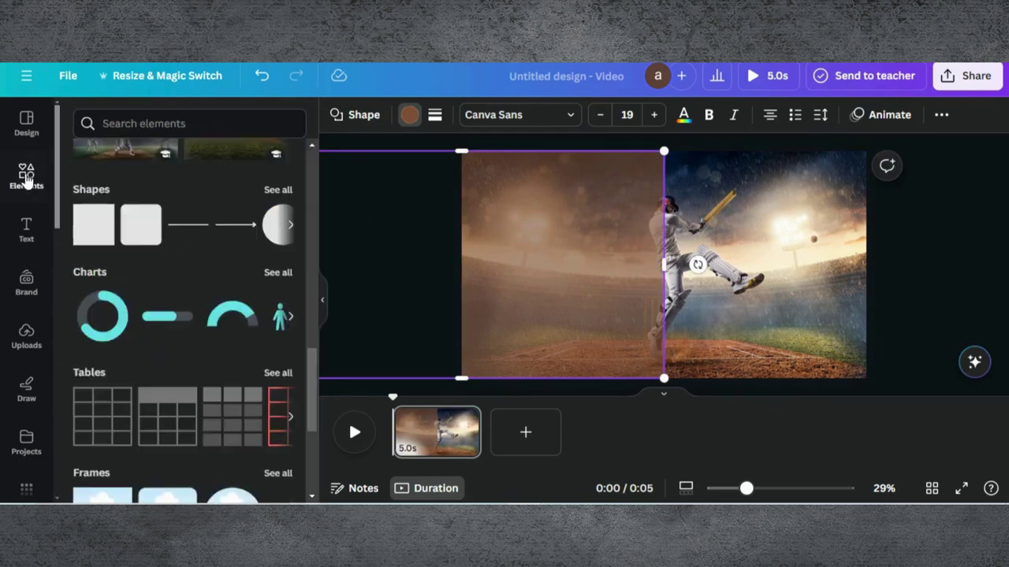
left_click(100, 252)
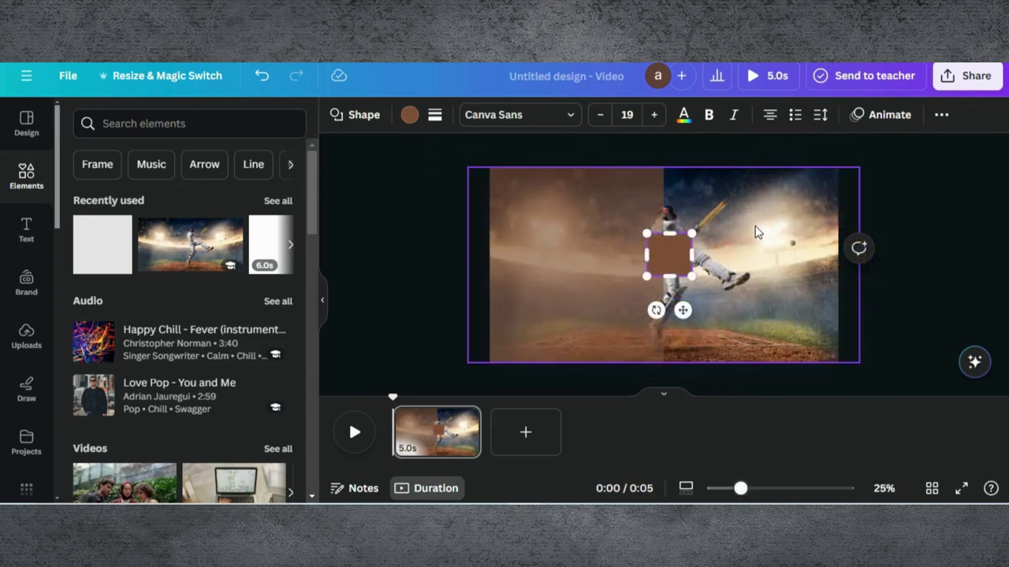
left_click(941, 114)
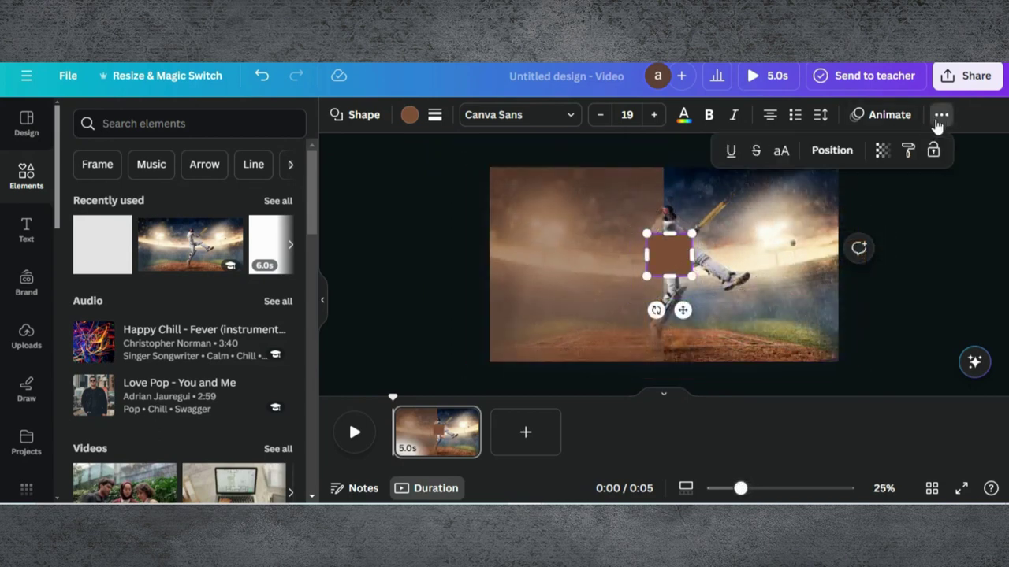
left_click(883, 151)
left_click_drag(840, 214, 739, 211)
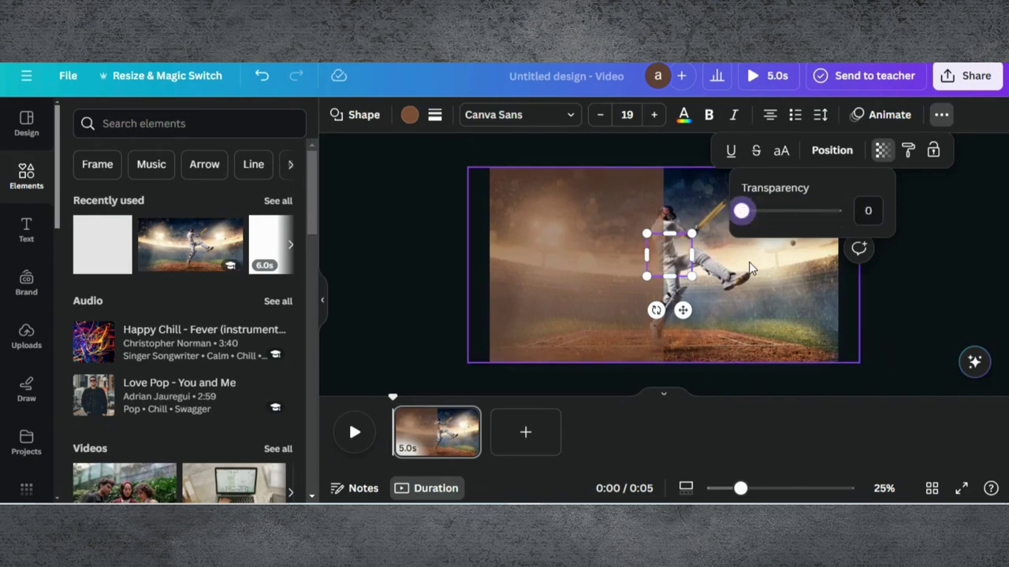
key("Escape")
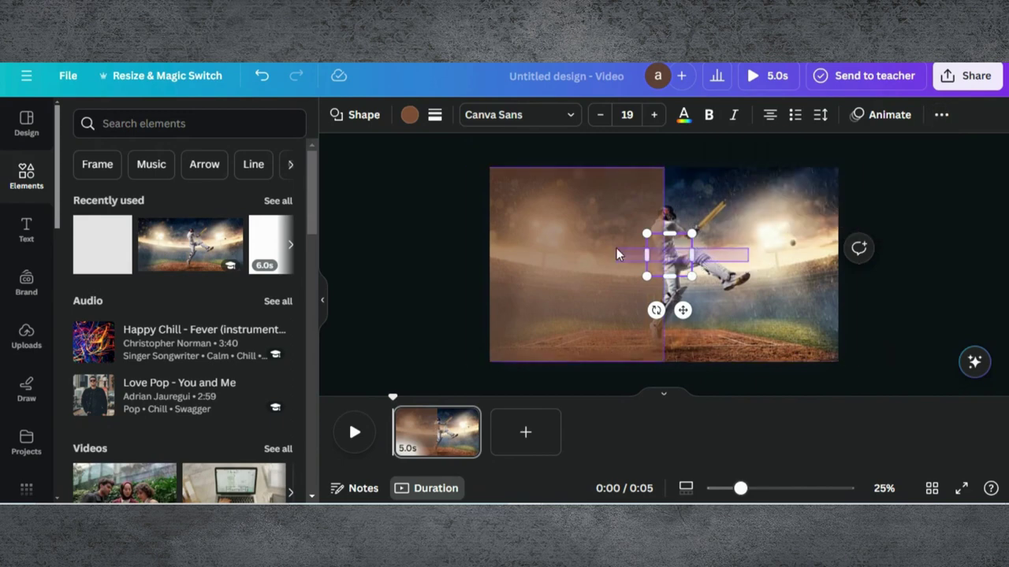
Step: Group the brown overlay with the transparent square and move the group left until the overlay is off the page
left_click(616, 248, "shift")
left_click(461, 205)
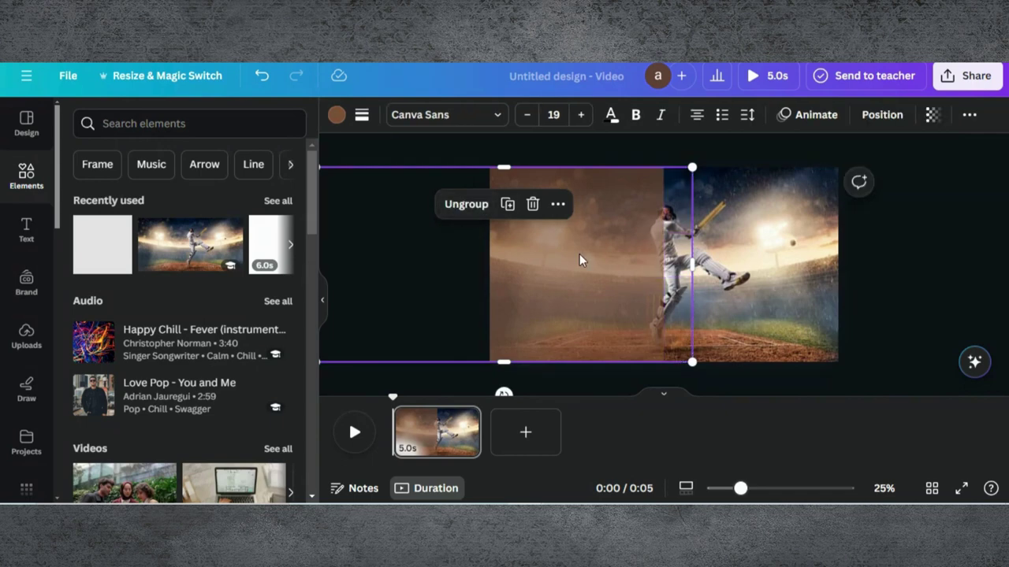
left_click_drag(579, 256, 399, 252)
left_click(399, 252)
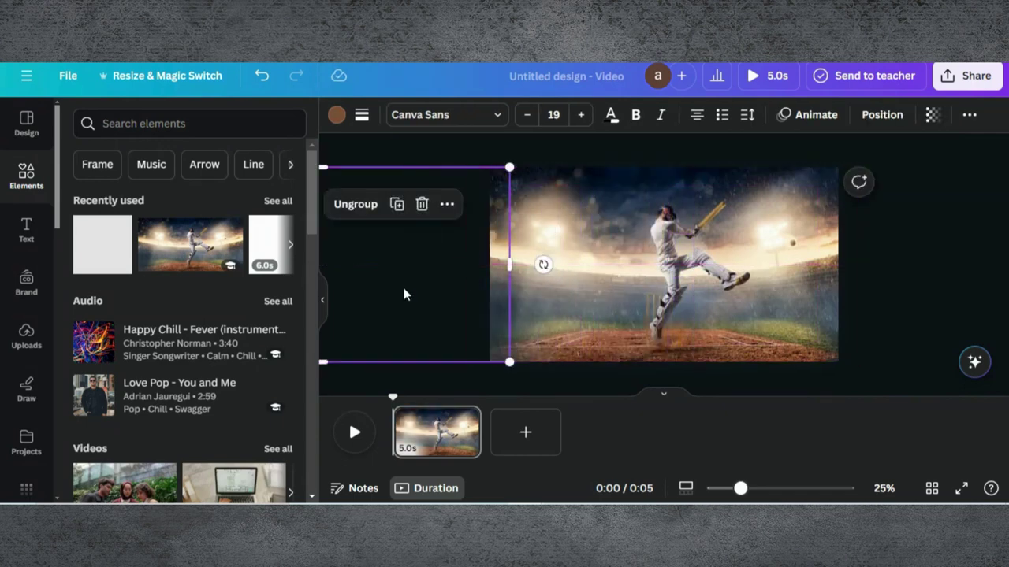
Step: Add a square stretched into a band across the page's upper edge, extending beyond the page, and fill it black
left_click(103, 242)
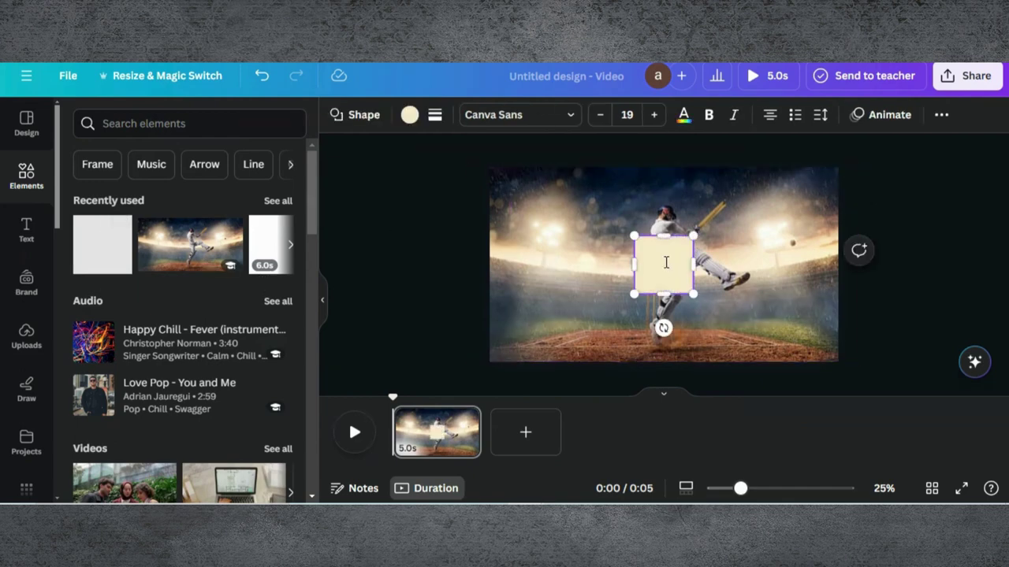
left_click(741, 299)
left_click_drag(667, 265, 852, 197)
left_click_drag(489, 196, 474, 196)
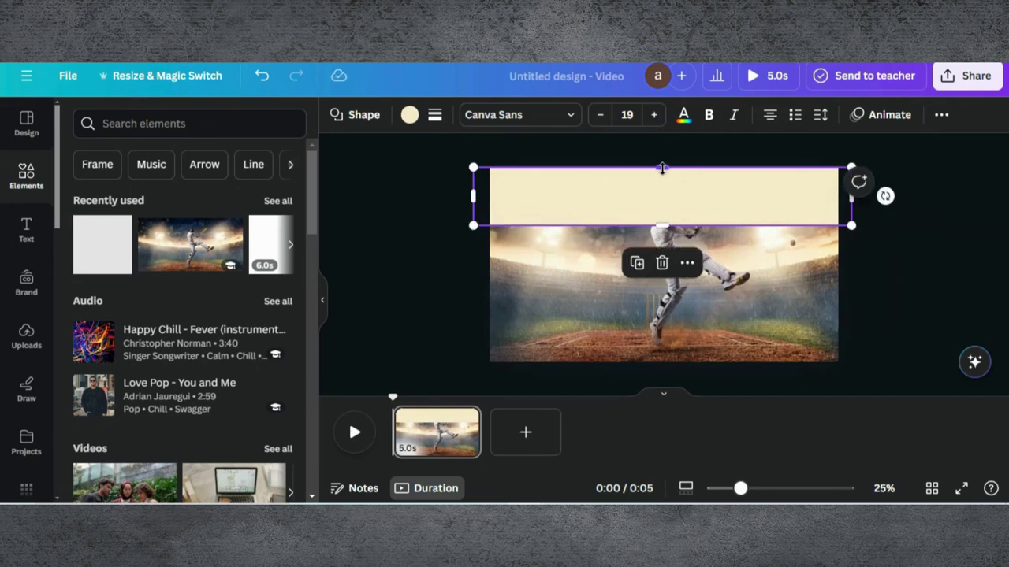
left_click_drag(661, 168, 662, 148)
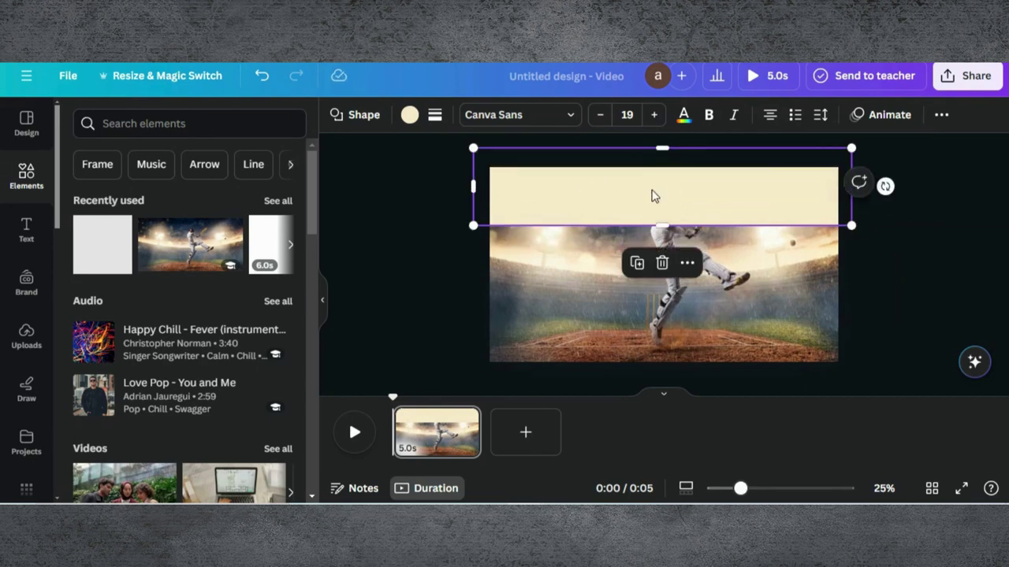
left_click_drag(652, 196, 653, 183)
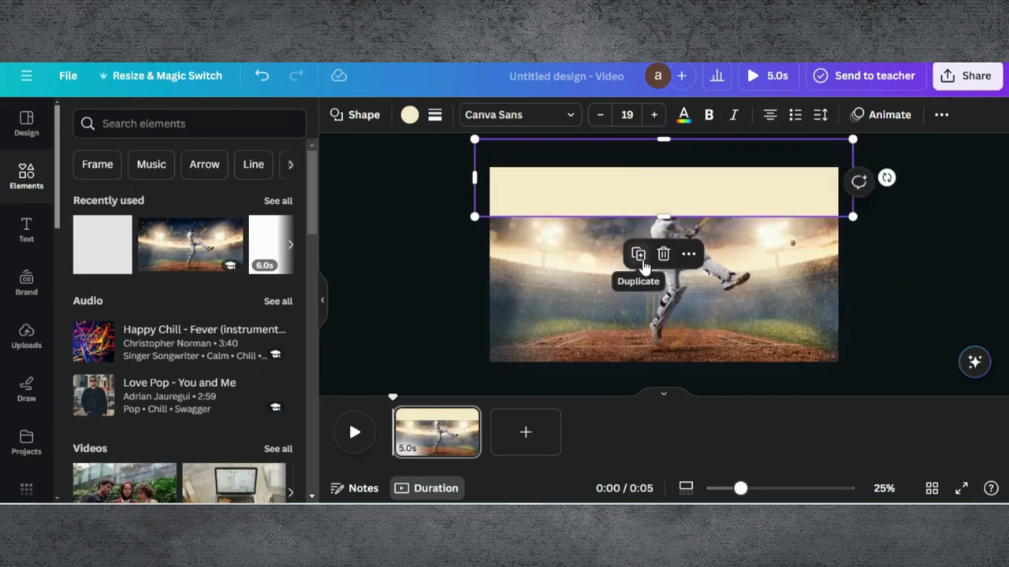
left_click(409, 115)
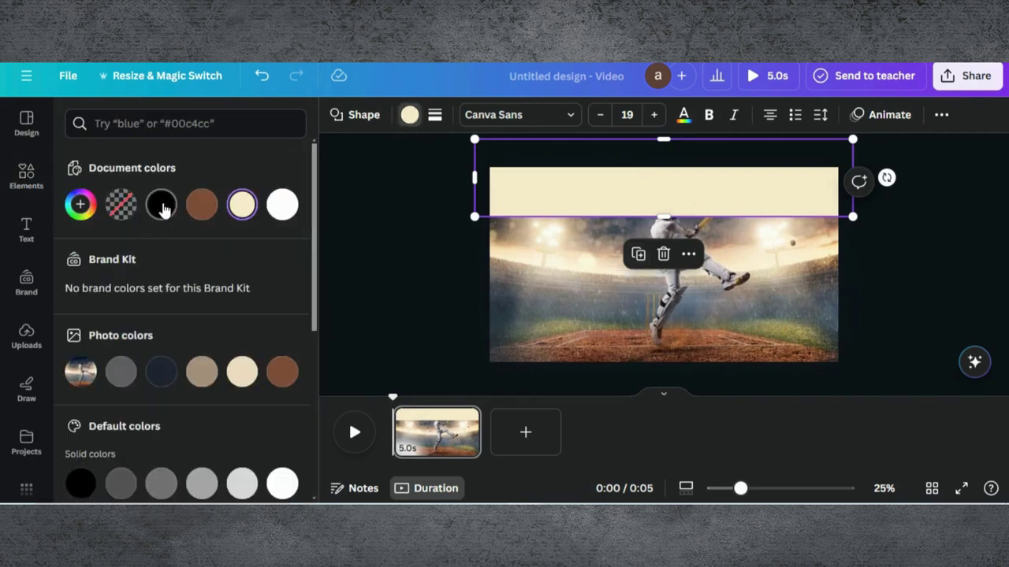
left_click(161, 204)
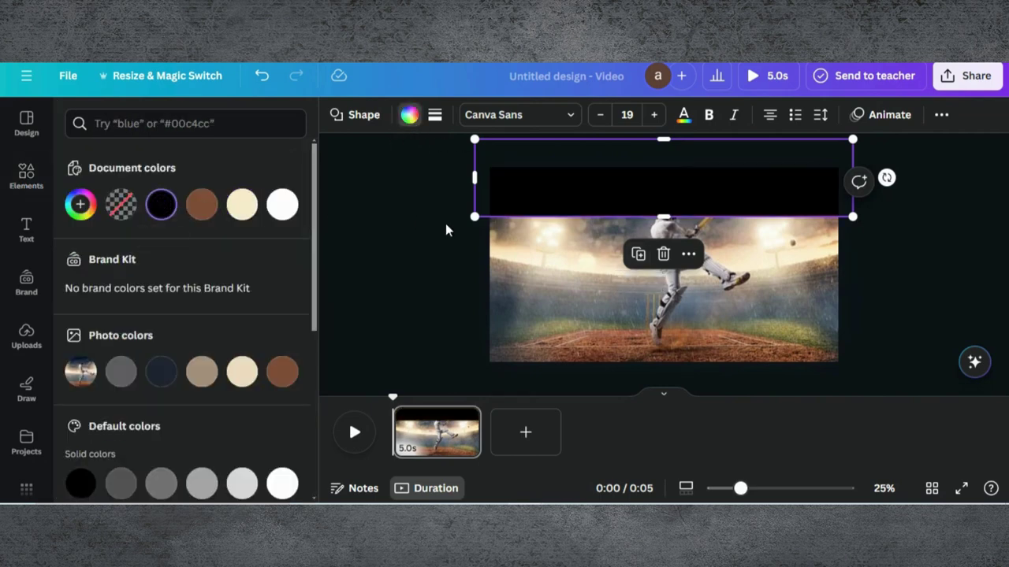
Step: Duplicate the black band, place the copy along the page's lower edge, and make both bands taller
left_click(639, 254)
left_click_drag(656, 212, 652, 349)
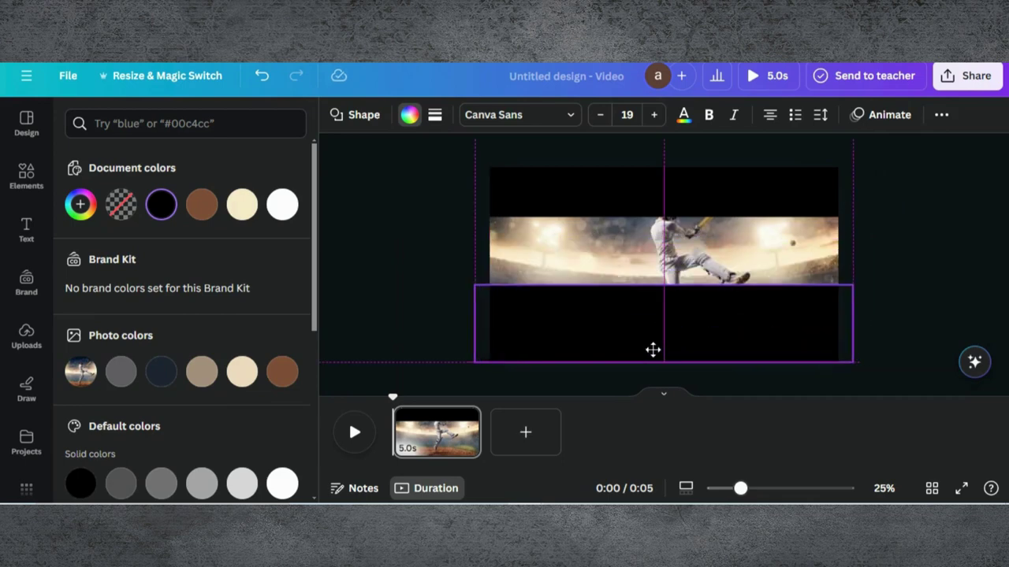
left_click(662, 197)
left_click_drag(662, 218, 662, 236)
left_click(657, 308)
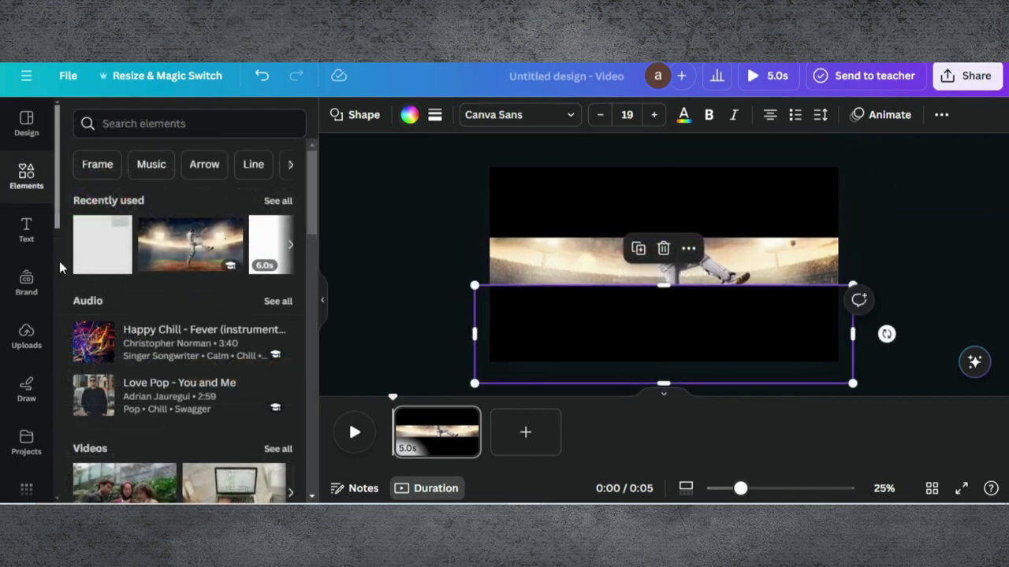
Step: Add a small square, raise the upper black band, and place the square across the band's lower edge
left_click(91, 246)
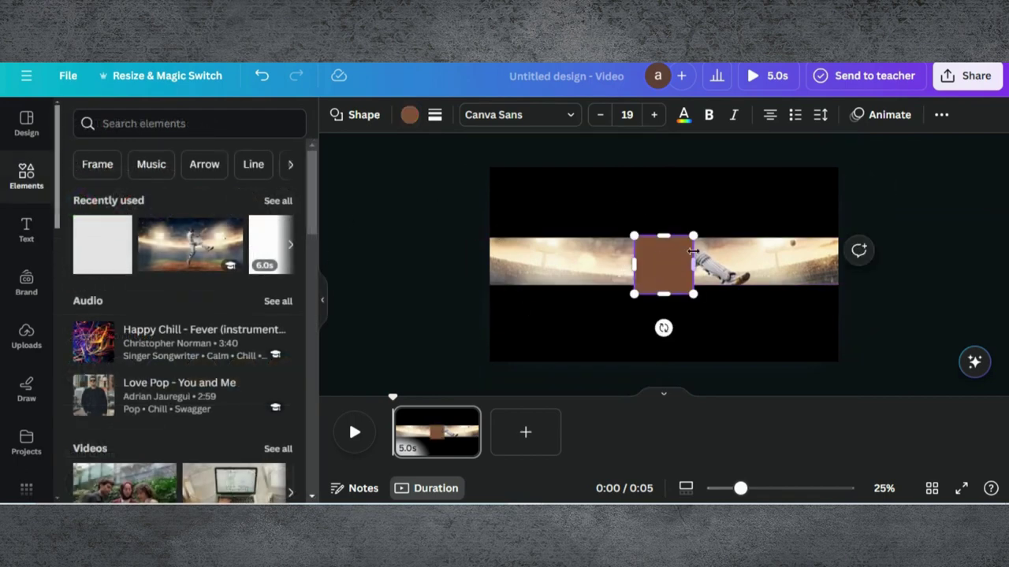
left_click_drag(684, 260, 800, 226)
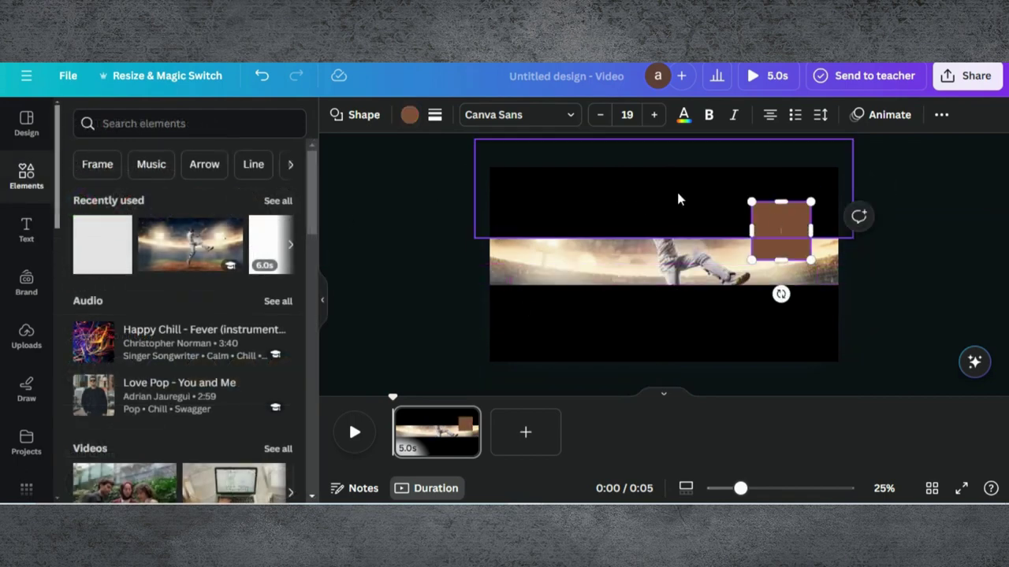
left_click_drag(676, 192, 678, 156)
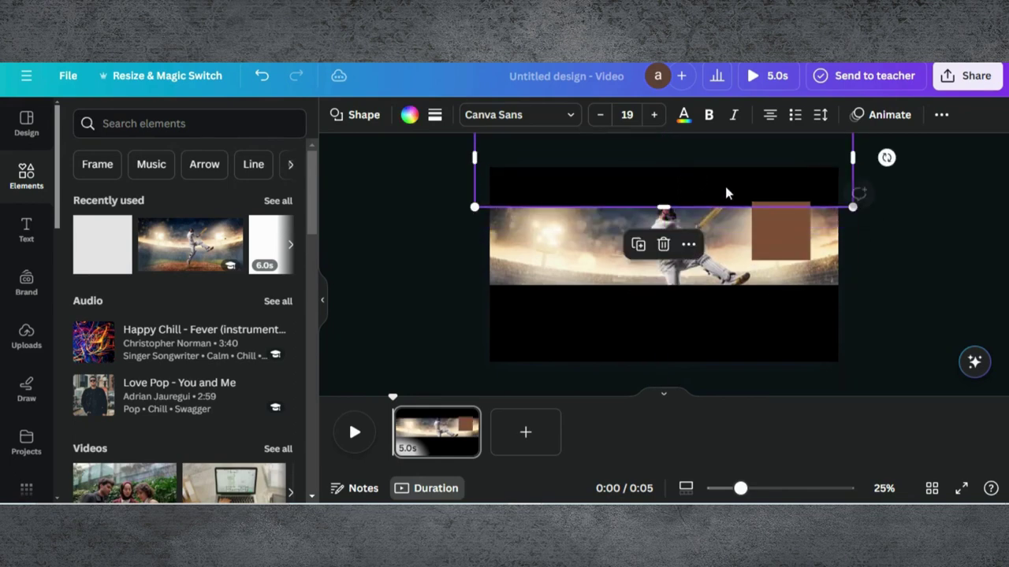
mouse_move(772, 234)
left_mouse_down()
mouse_move(769, 205)
mouse_move(772, 226)
left_mouse_up()
Step: Make the small square on the upper band's edge fully transparent
left_click(941, 115)
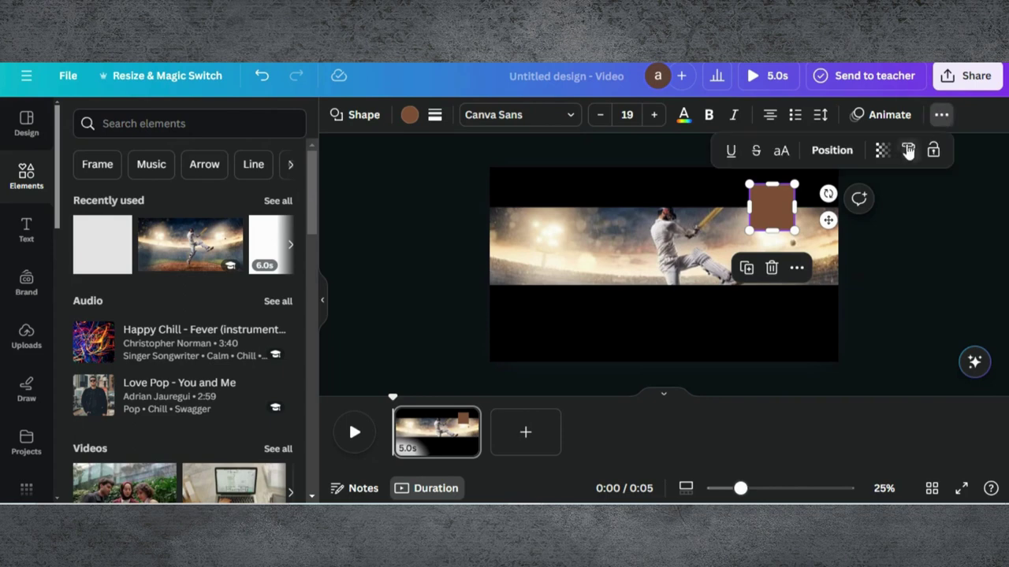
left_click(883, 151)
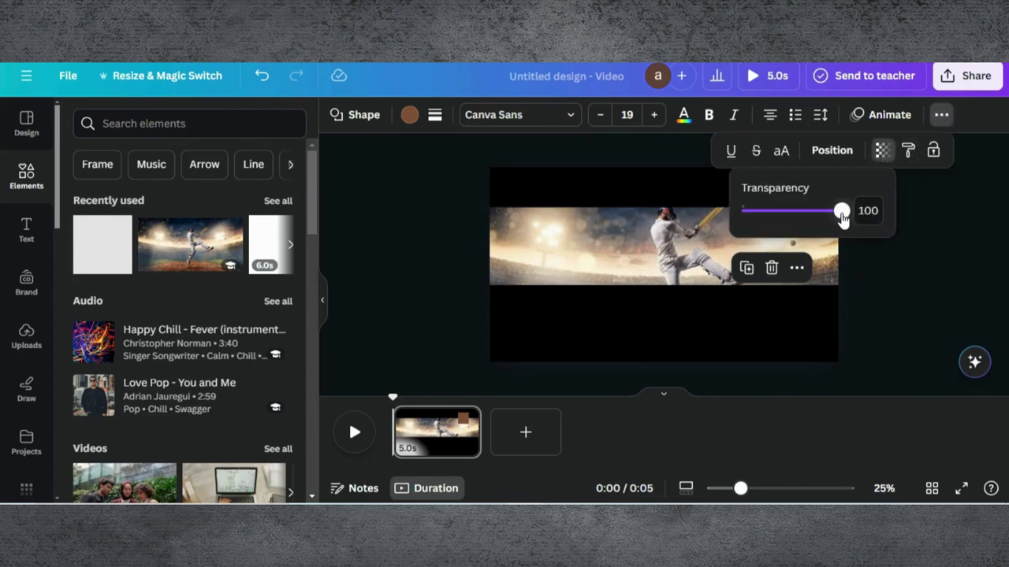
left_click_drag(841, 217, 658, 214)
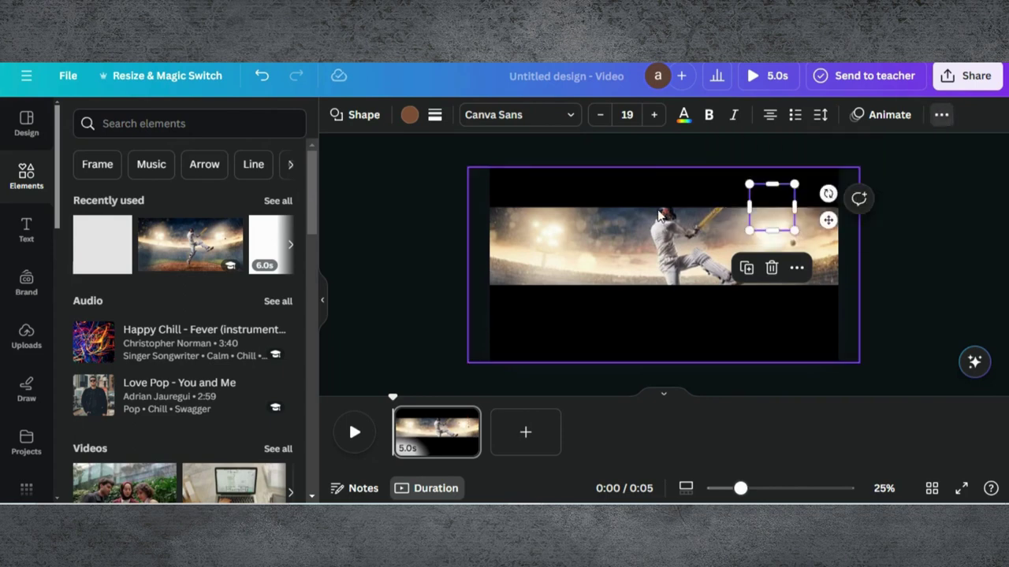
left_click(658, 215)
left_click(934, 228)
Step: Group the upper black band with the transparent square and move the group up to uncover more of the photo
left_click_drag(920, 186, 731, 216)
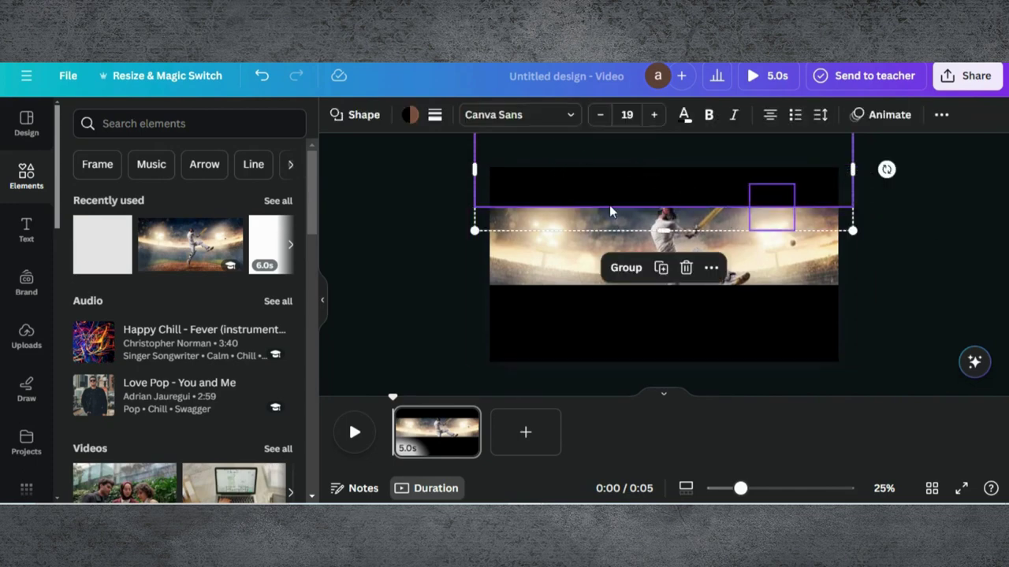
left_click(624, 266)
left_click_drag(628, 198, 628, 183)
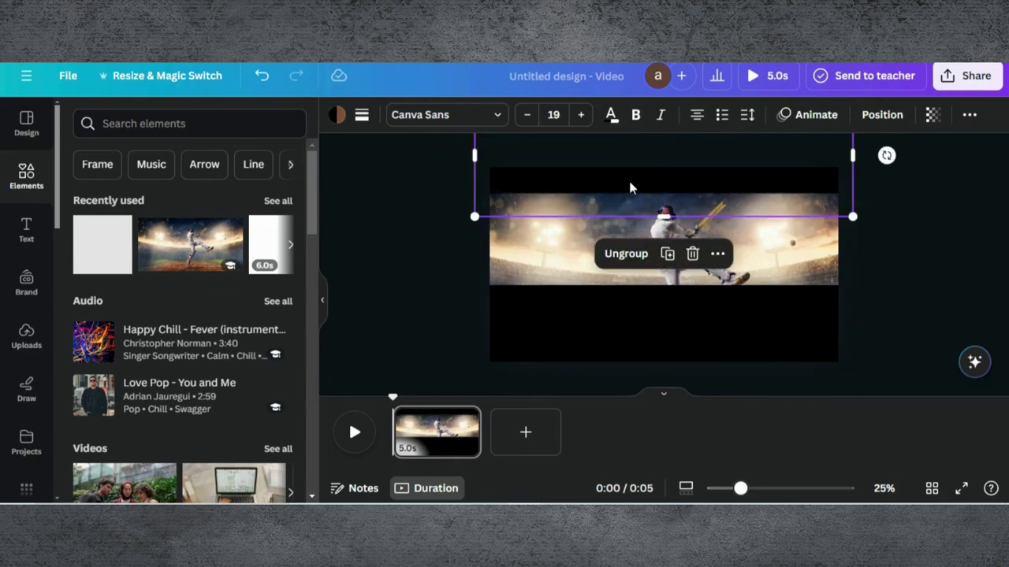
Step: Add a square, shrink it slightly, and place it across the upper edge of the lower black band
left_click(620, 308)
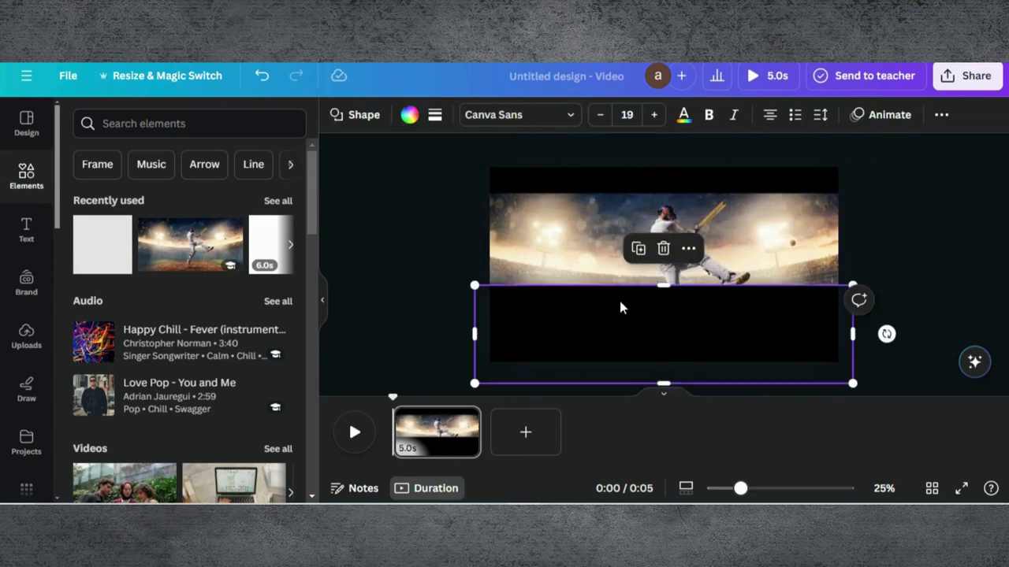
left_click(103, 244)
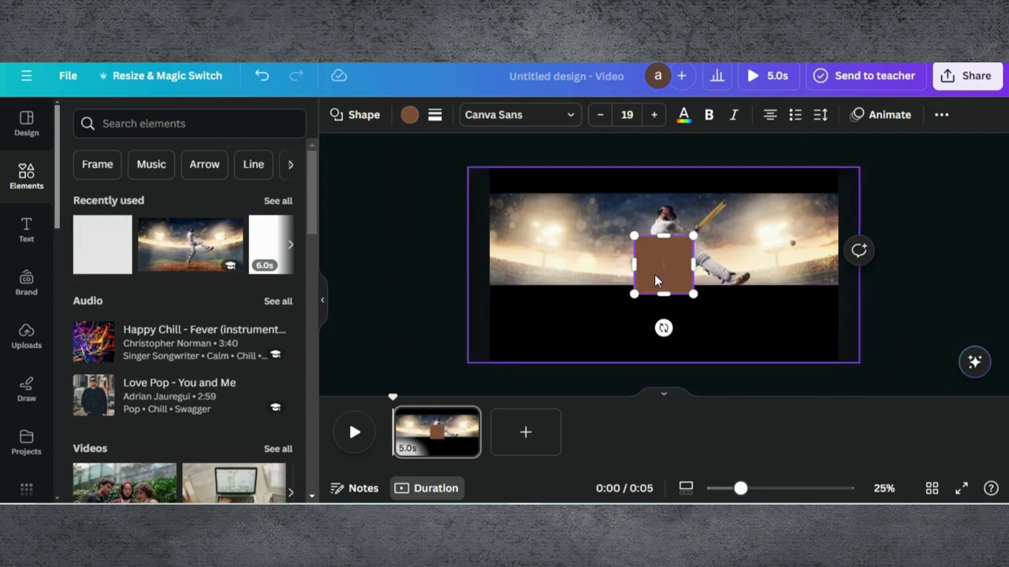
left_click_drag(692, 238, 710, 270)
left_click(635, 265)
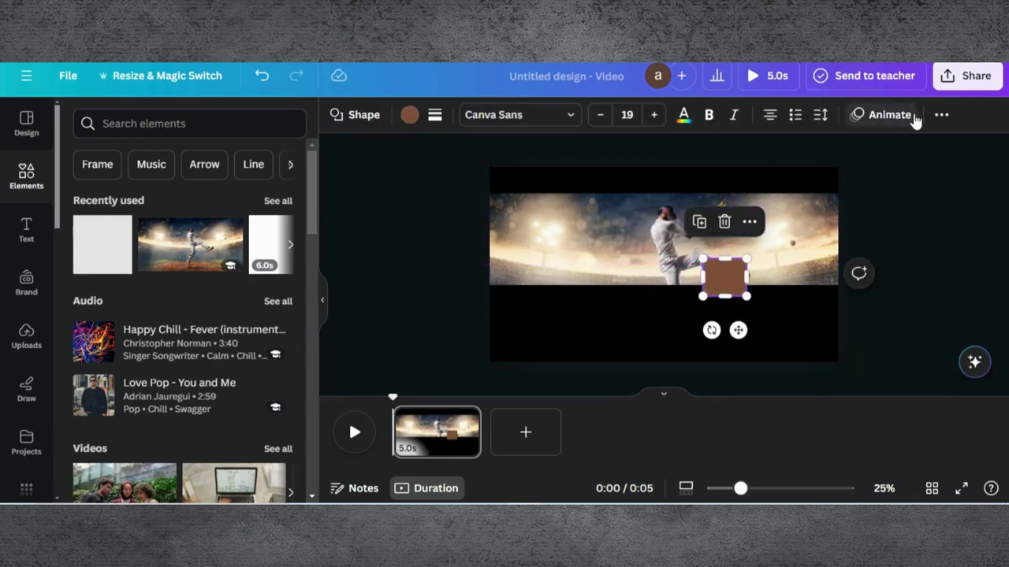
Step: Set the transparency of the small square on the lower band's edge to 0
left_click(940, 114)
left_click(884, 154)
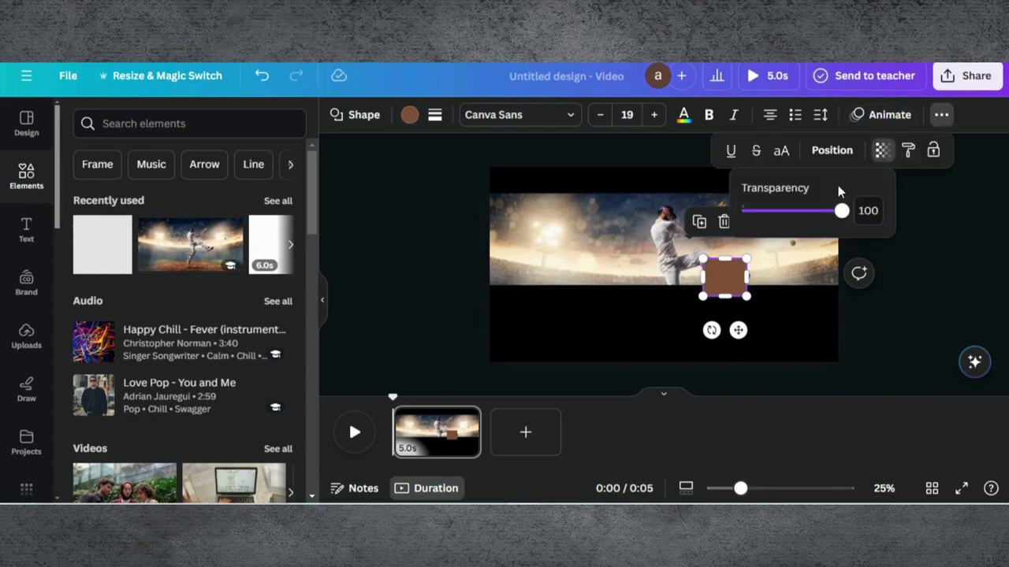
left_click_drag(841, 211, 740, 211)
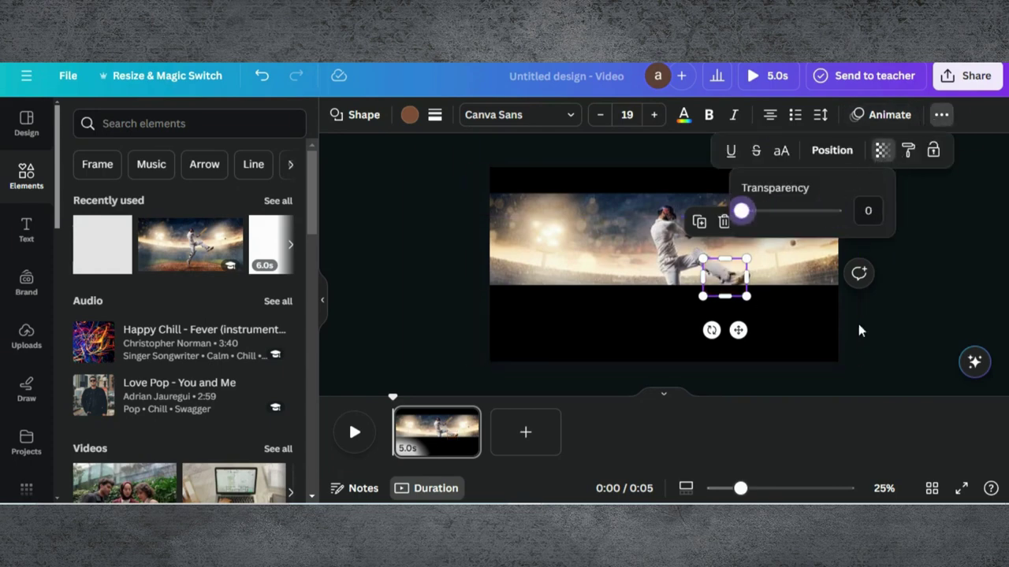
Step: Group the lower black band with its transparent square and move both band groups outward to uncover most of the photo
left_click_drag(901, 309, 675, 275)
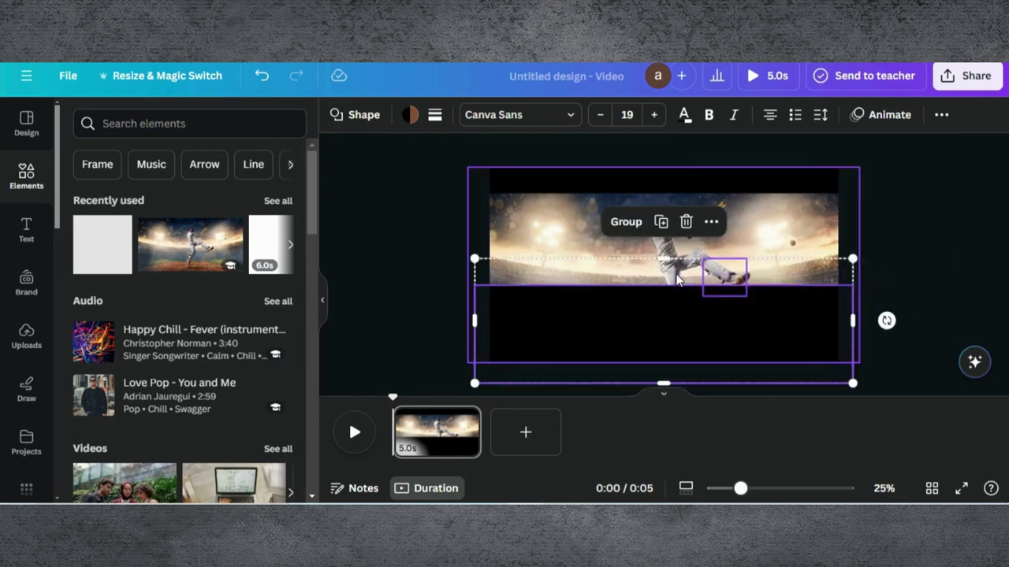
left_click(643, 229)
left_click_drag(642, 310, 614, 176)
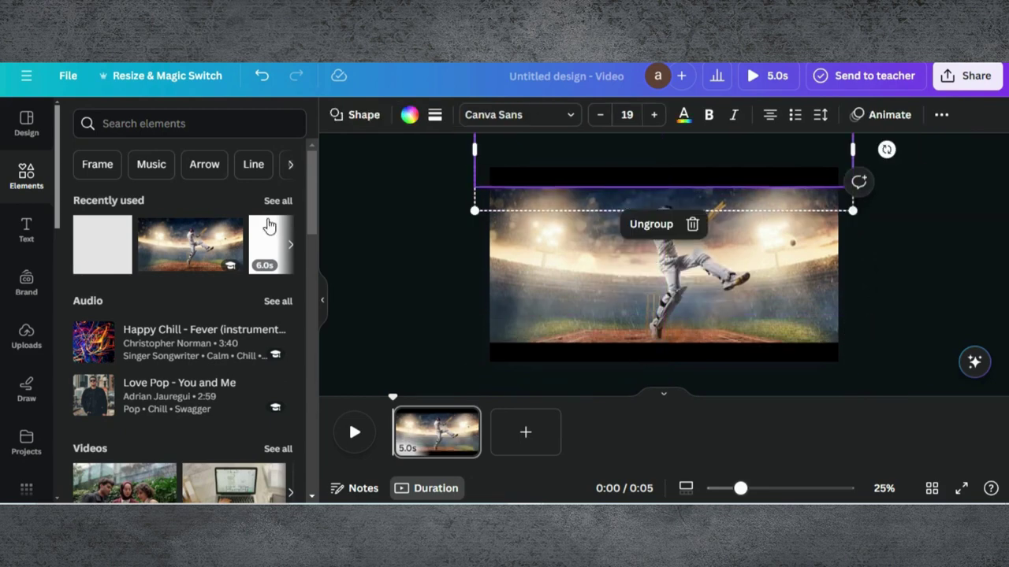
Step: Add a heading reading "Cricket", switch it to uppercase, and enlarge it to font size 177
left_click(27, 228)
left_click(153, 270)
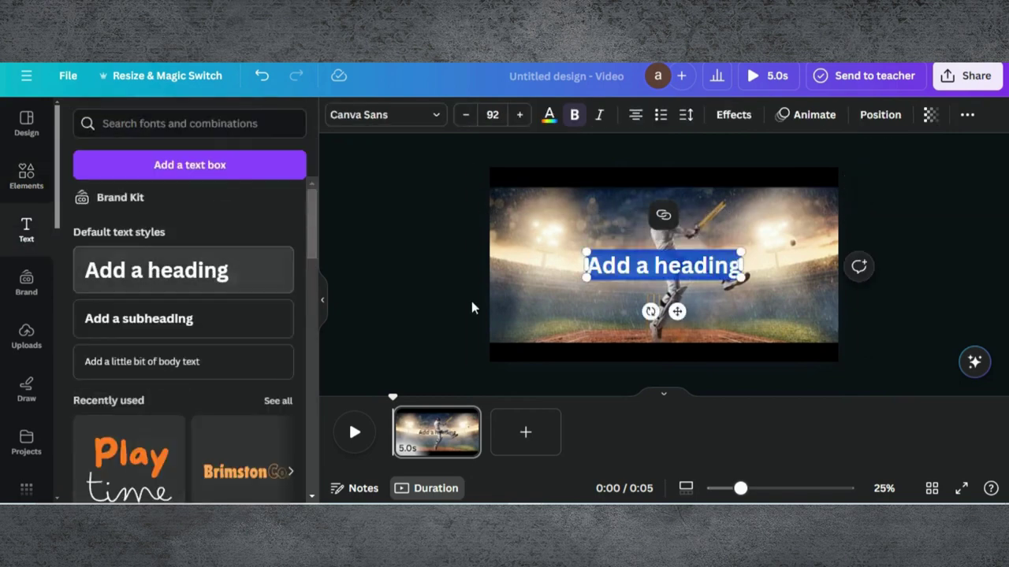
type("Cricket")
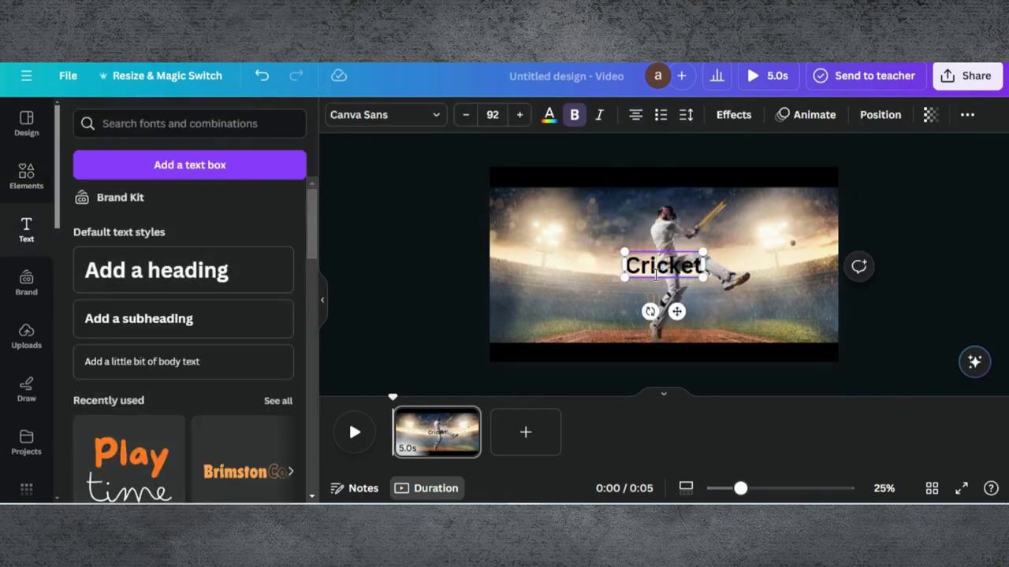
left_click(967, 116)
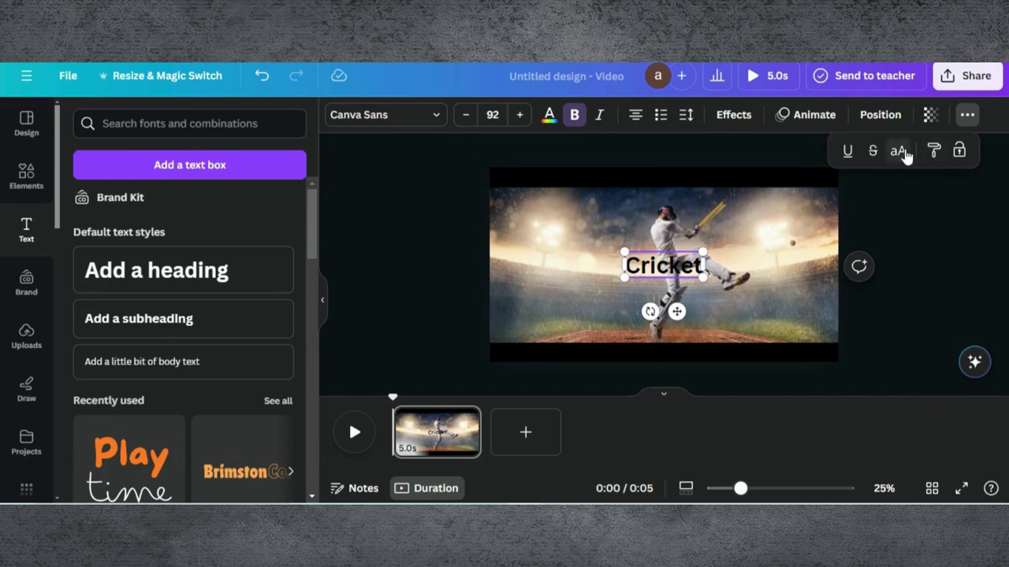
left_click(897, 150)
left_click_drag(616, 253, 528, 227)
Step: Find the Anton font and apply it to the CRICKET heading
left_click(434, 120)
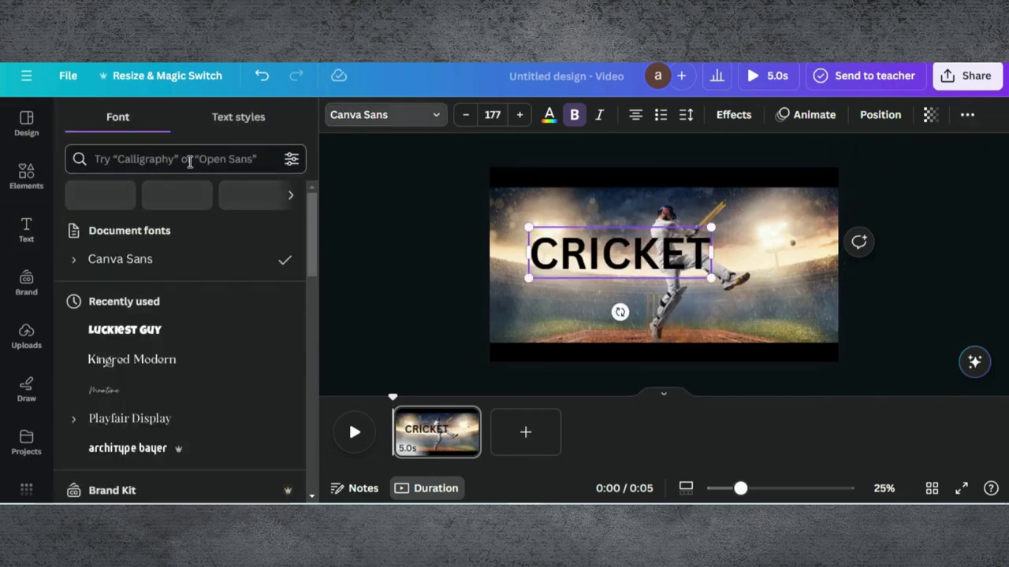
type("anton")
key("Return")
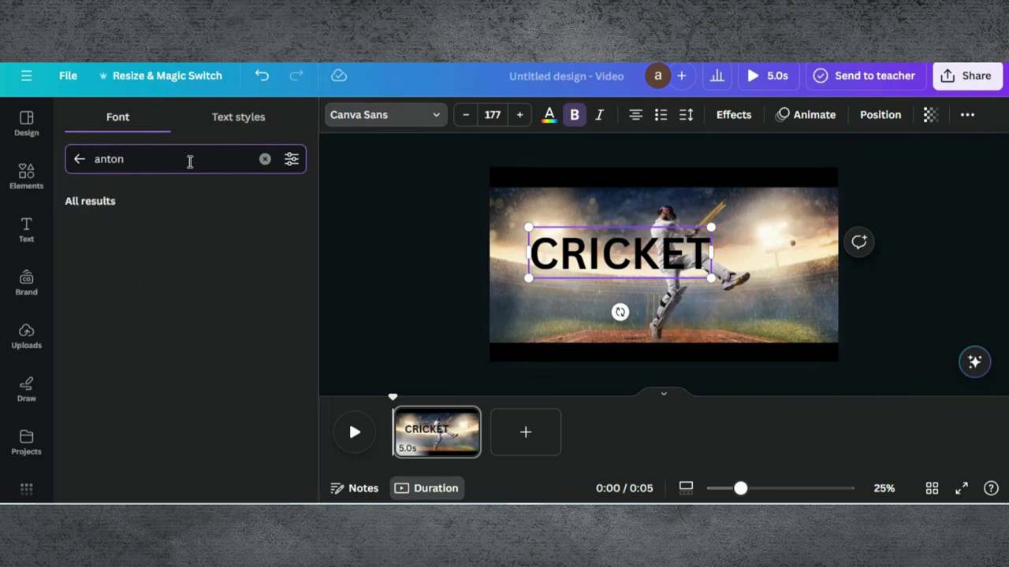
left_click(134, 232)
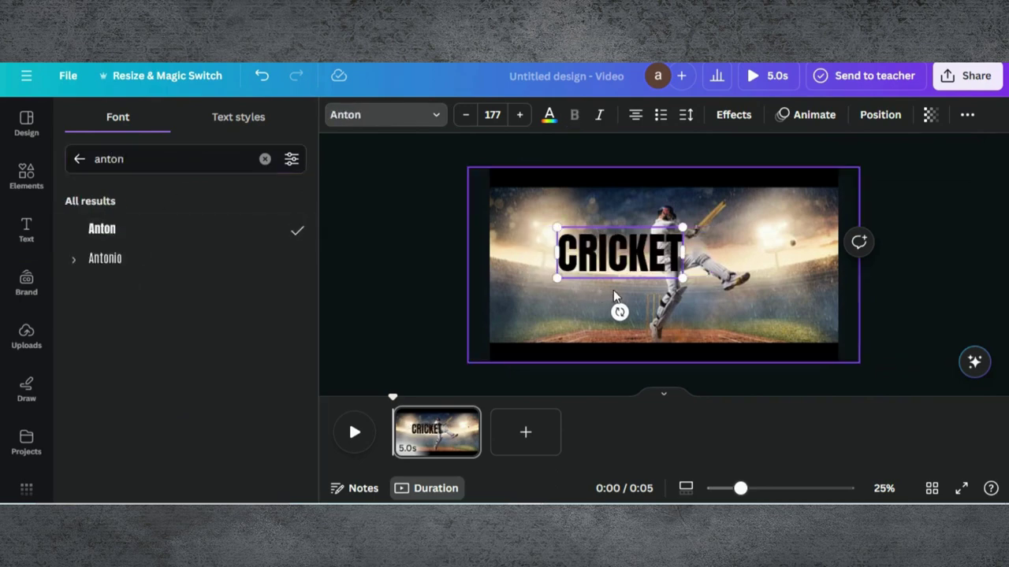
Step: Enlarge the CRICKET heading to font size 307 and centre it on the page
left_click(614, 256)
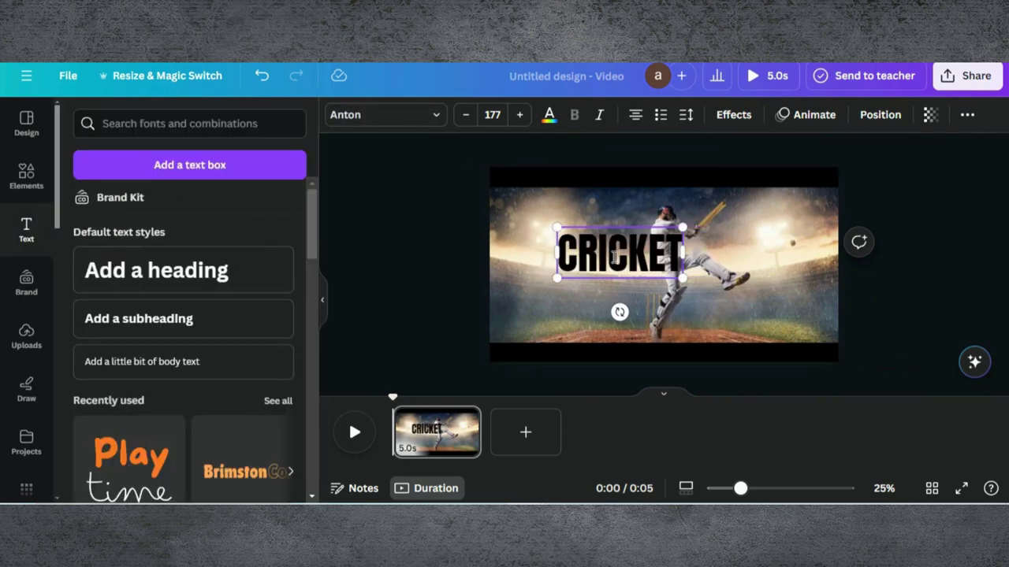
left_click(411, 266)
left_click(587, 268)
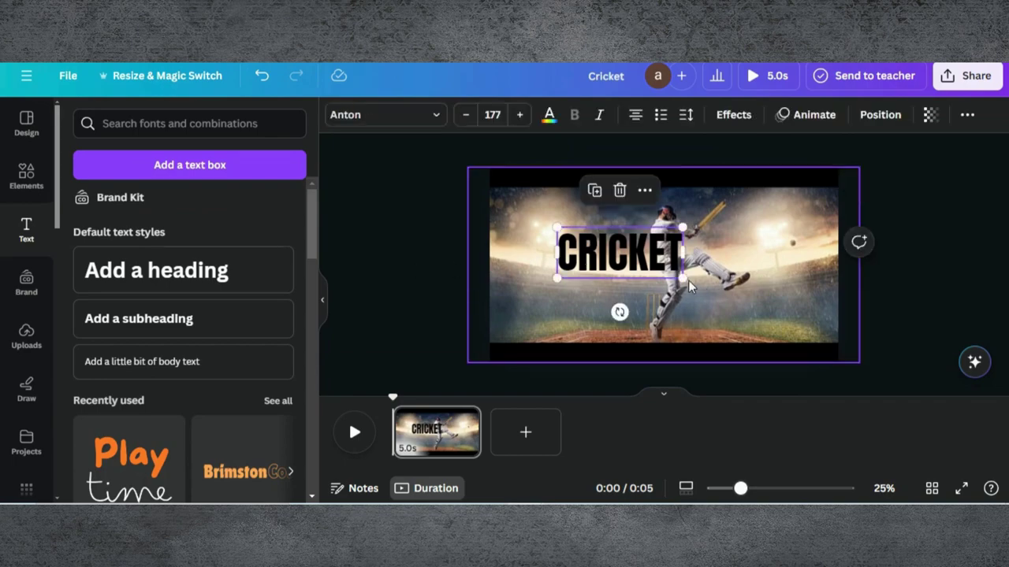
left_click_drag(684, 279, 785, 290)
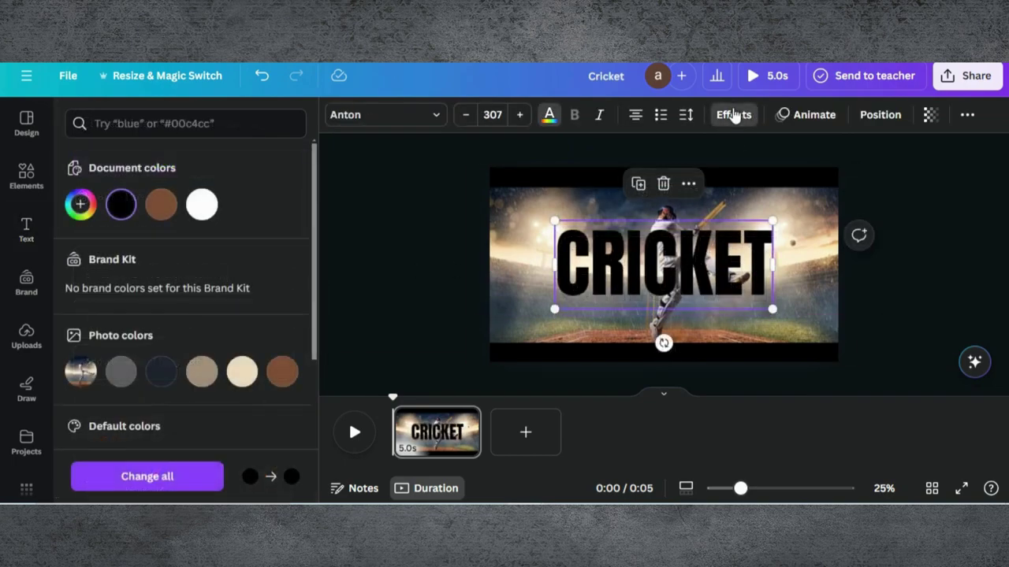
Step: Apply the Lift effect to the CRICKET heading with its intensity set to 100
left_click(734, 115)
left_click(269, 205)
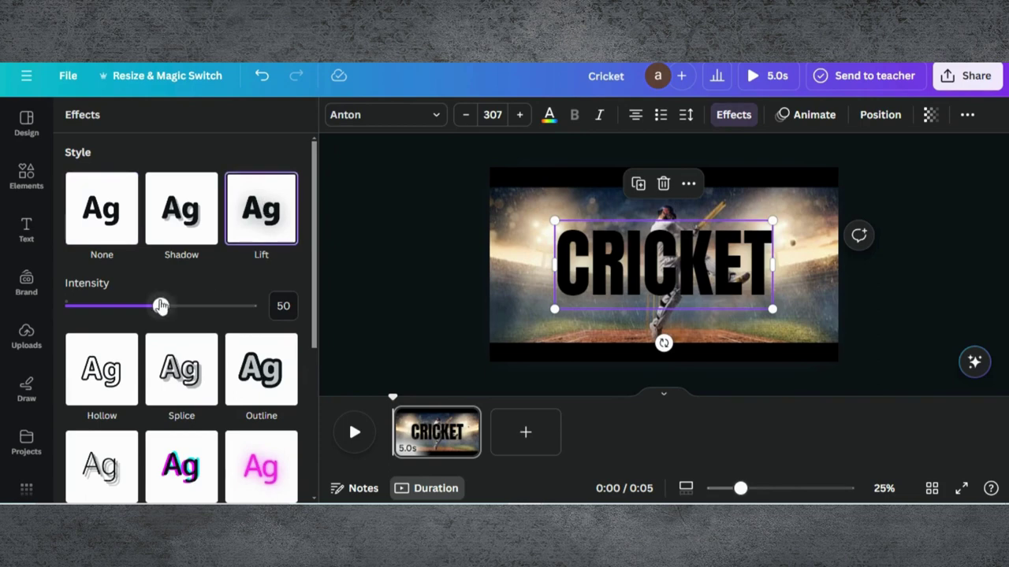
left_click_drag(161, 307, 344, 302)
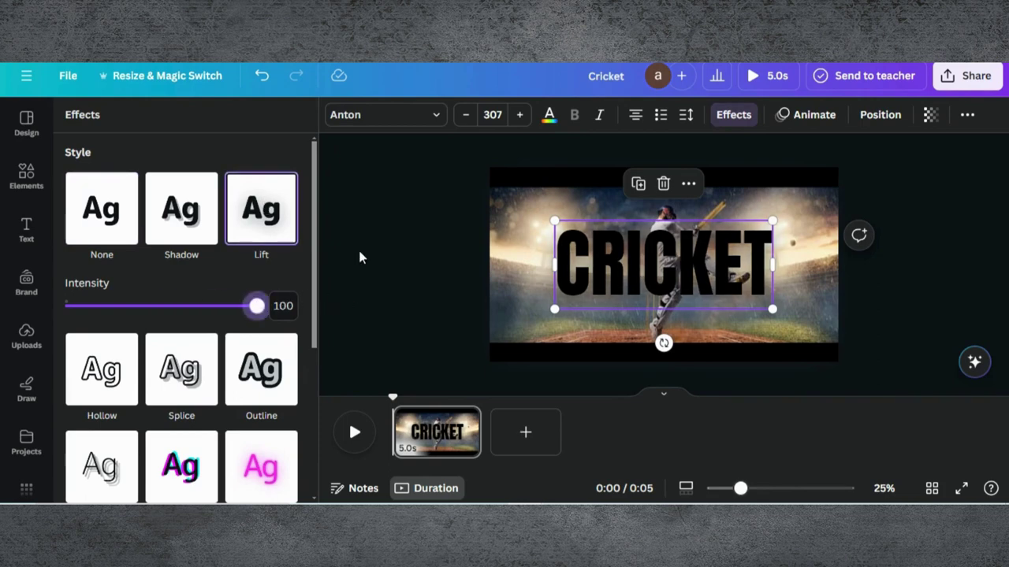
key("Escape")
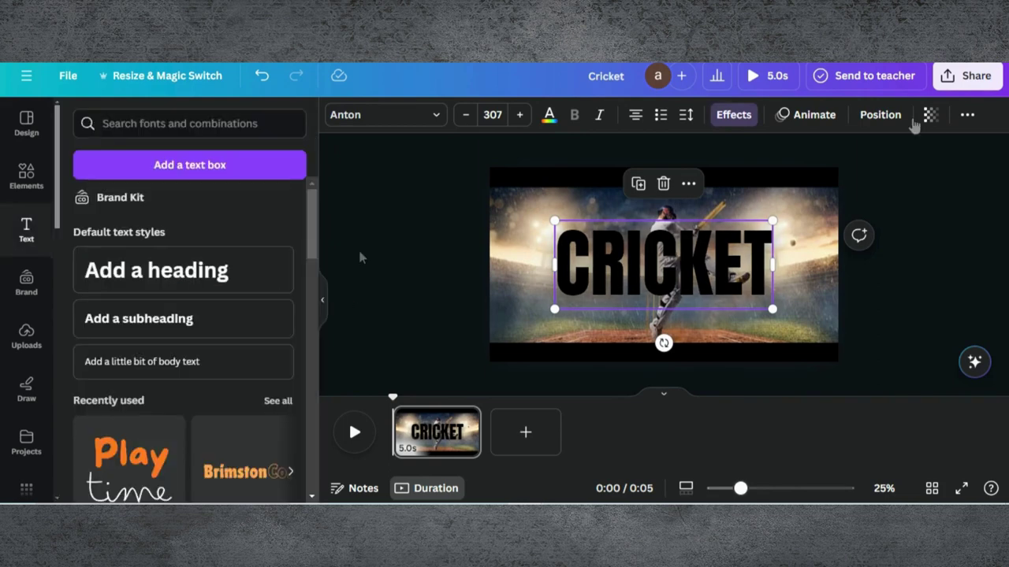
Step: Reorder the CRICKET heading's layer beneath both black bands, directly above the brown overlay
left_click(880, 115)
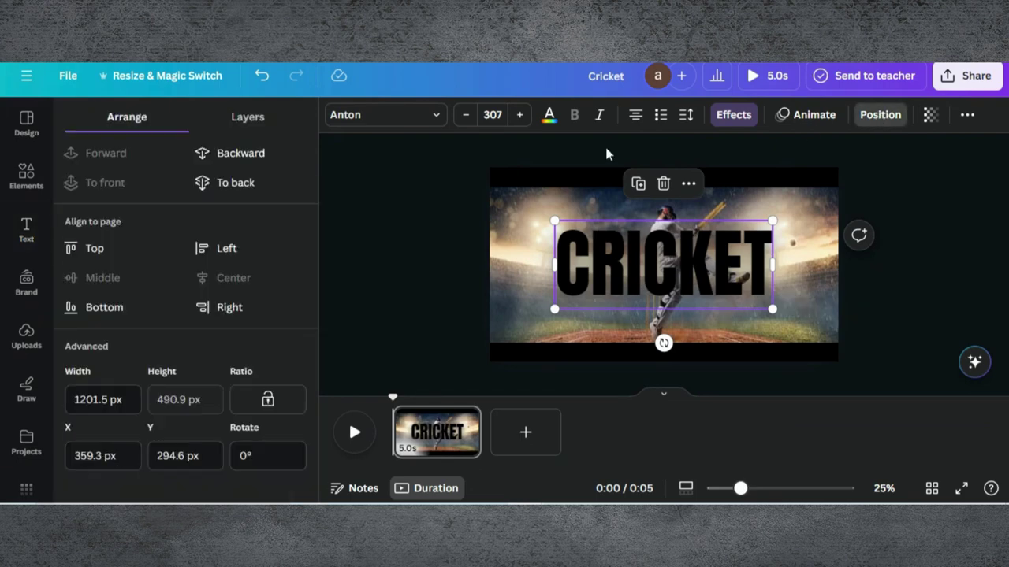
left_click(237, 116)
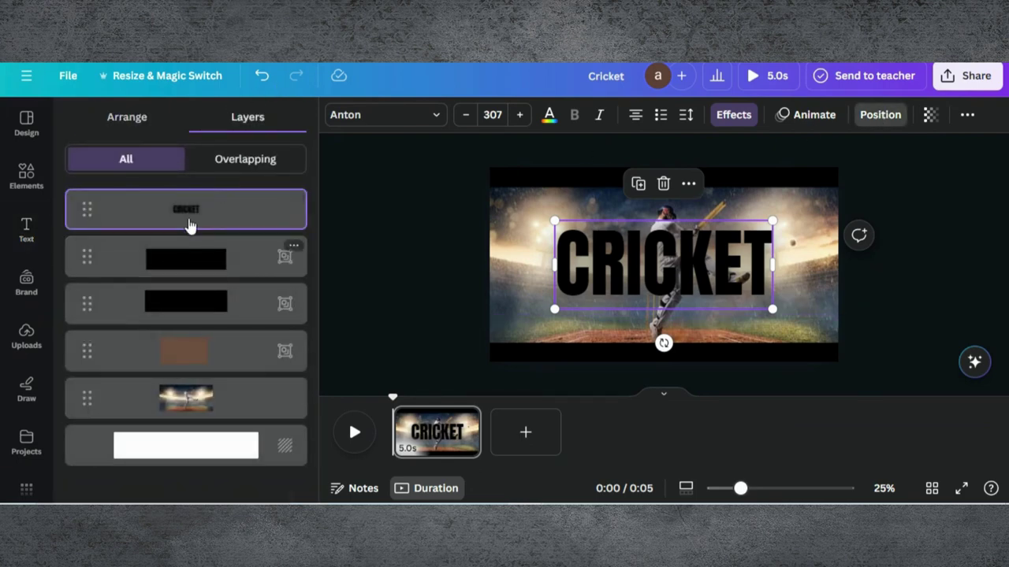
left_click_drag(197, 226, 196, 345)
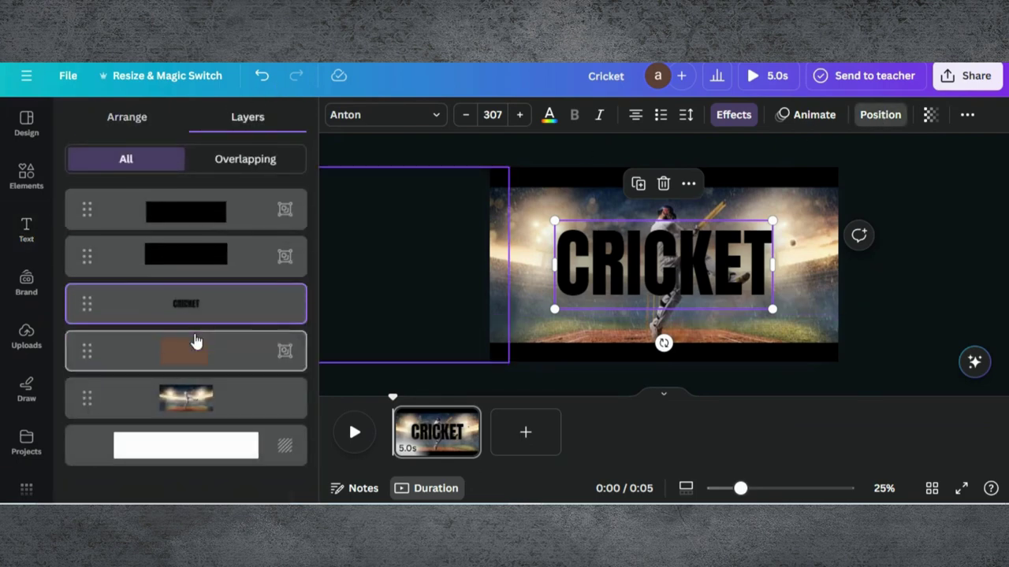
left_click(424, 250)
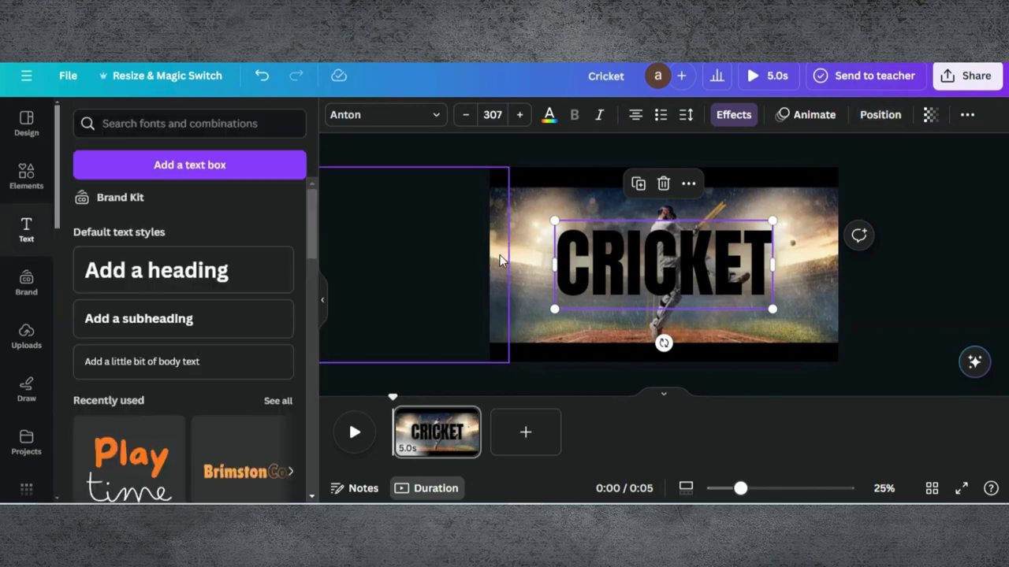
Step: Move the brown overlay group across the page and bring the two black bands together at the middle to cover everything
left_click_drag(500, 256, 858, 252)
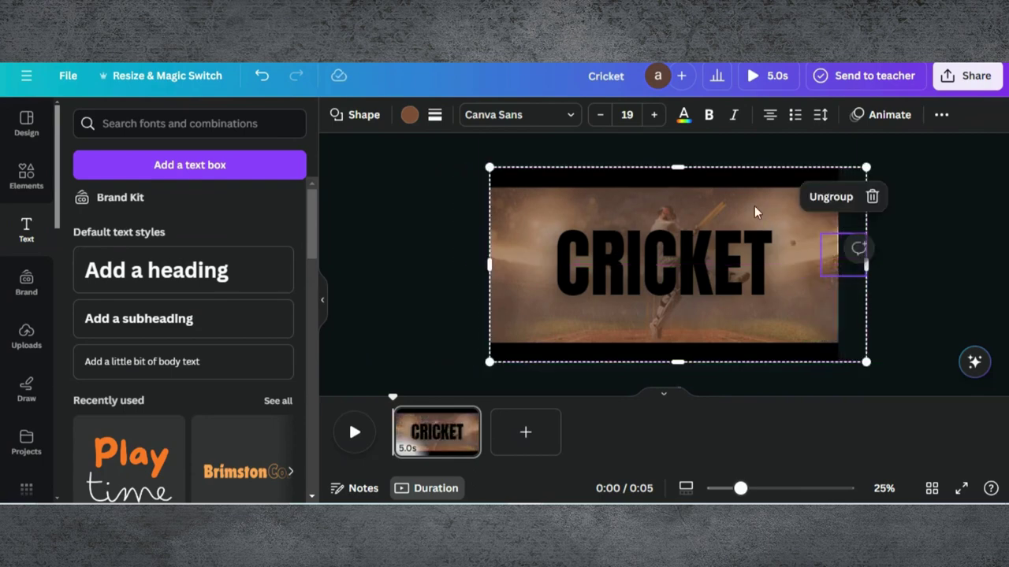
left_click(686, 182)
left_click_drag(687, 182, 687, 251)
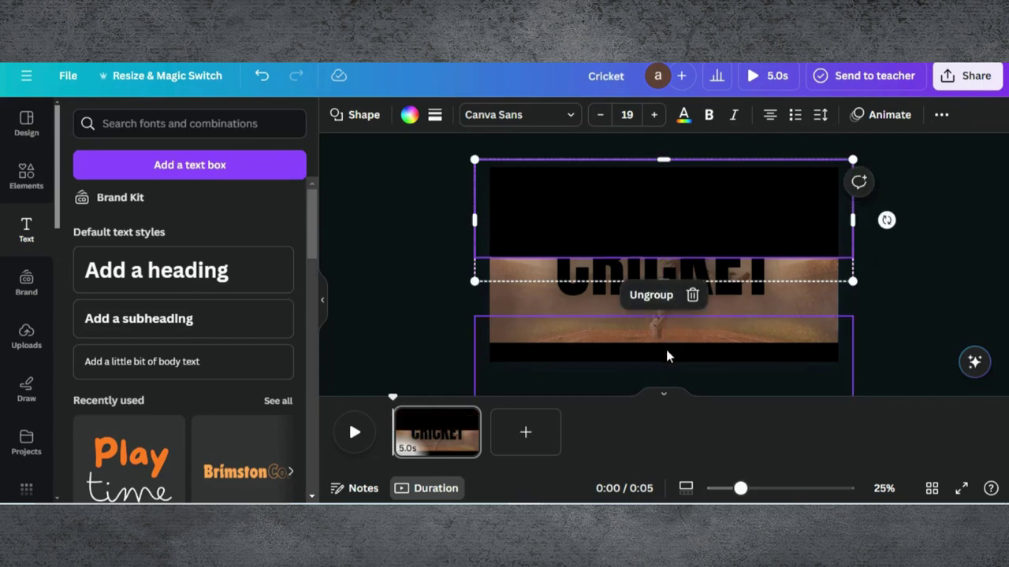
left_click_drag(665, 346, 662, 265)
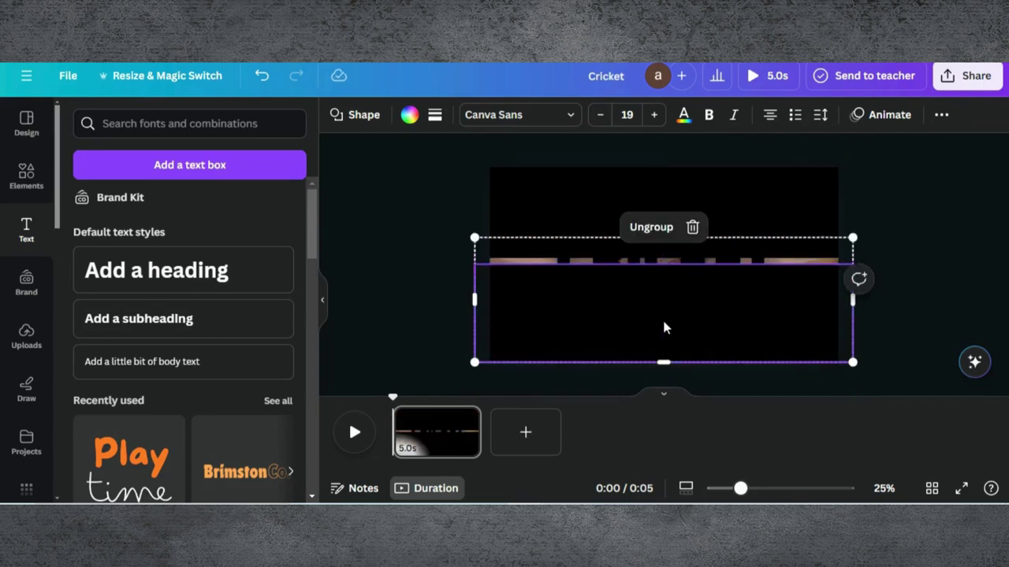
left_click_drag(662, 365, 662, 368)
left_click_drag(664, 329, 664, 319)
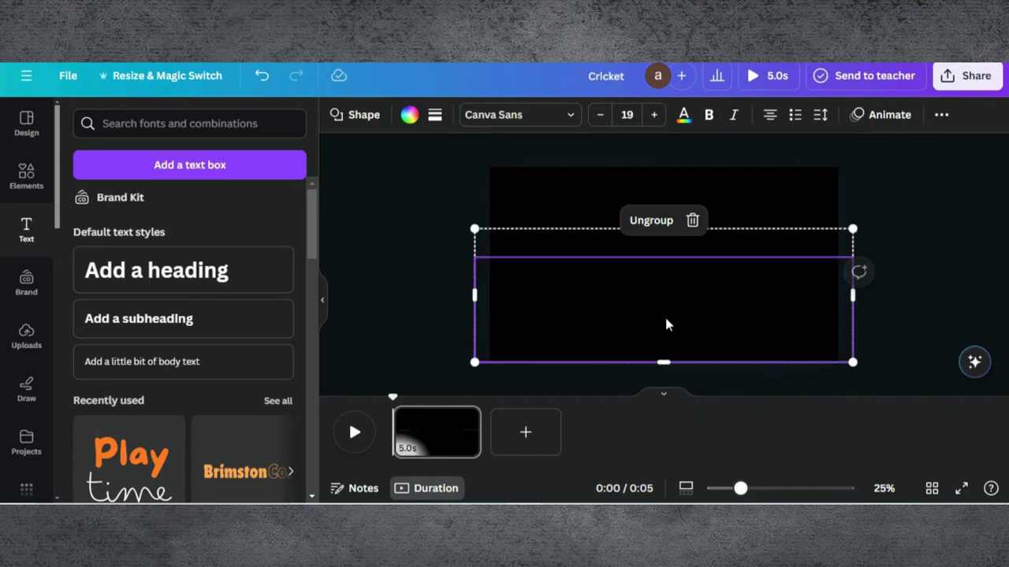
left_click(922, 261)
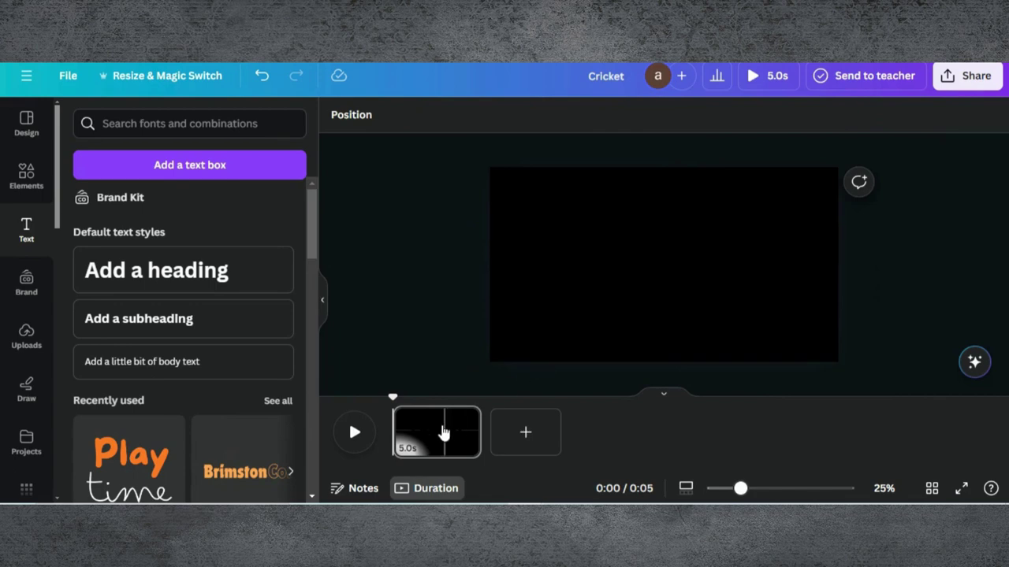
Step: Shorten the page's duration to 2.5 seconds and duplicate the page
left_click(637, 303)
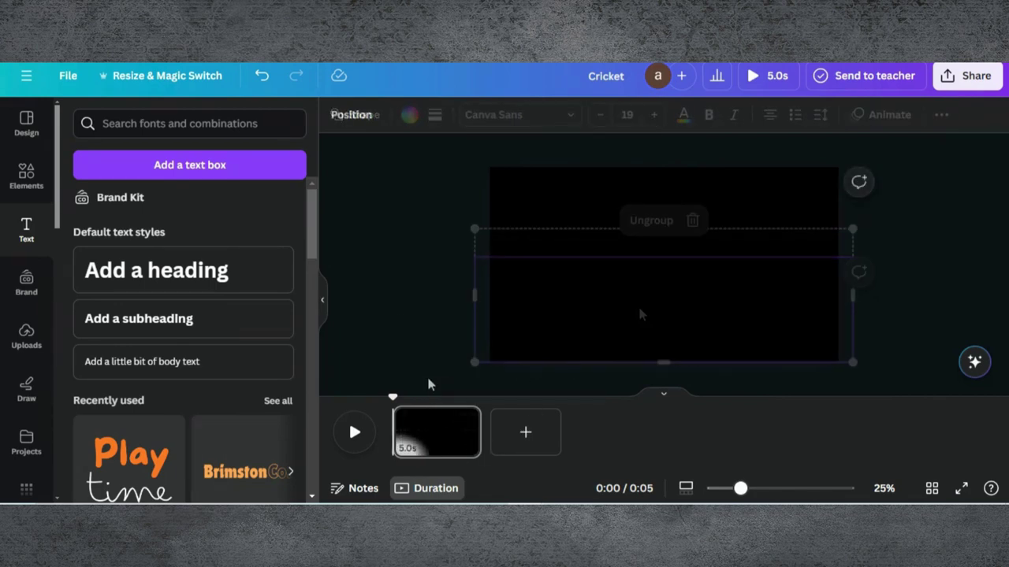
key("Escape")
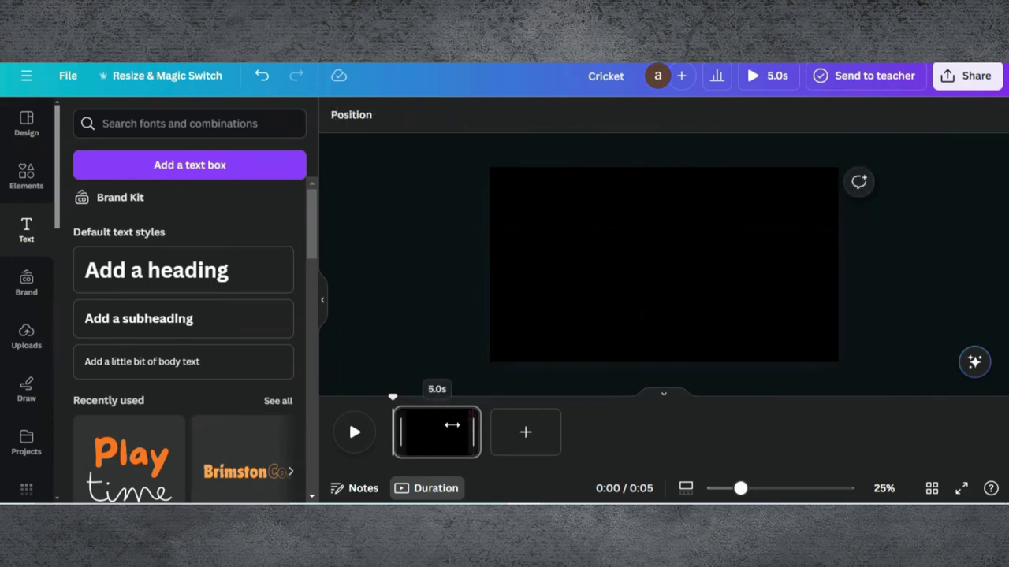
left_click_drag(476, 425, 432, 426)
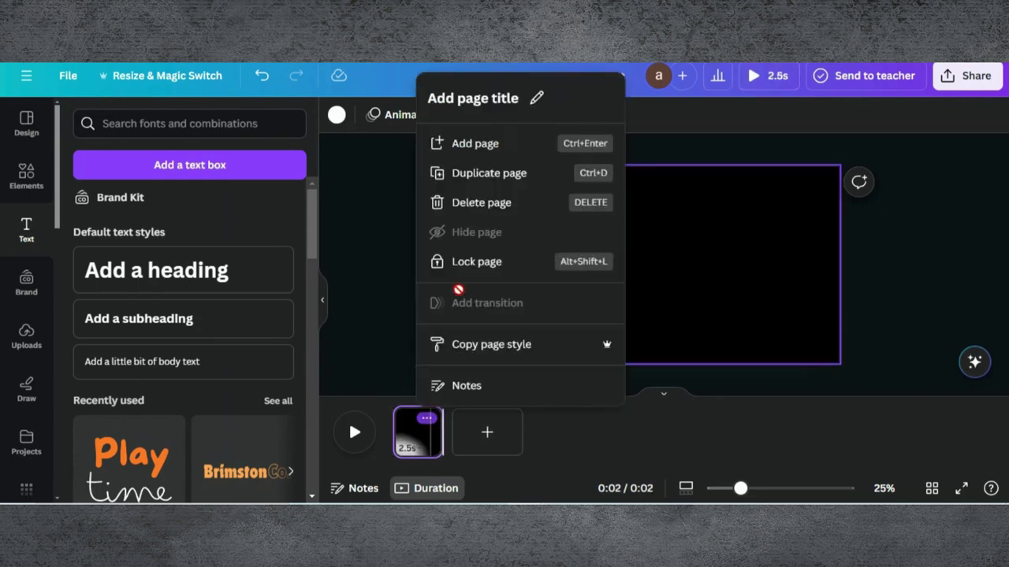
left_click(488, 175)
Step: On the second page, move the black bands apart to the upper and lower page edges and slide the brown overlay off past the left edge
left_click(561, 293)
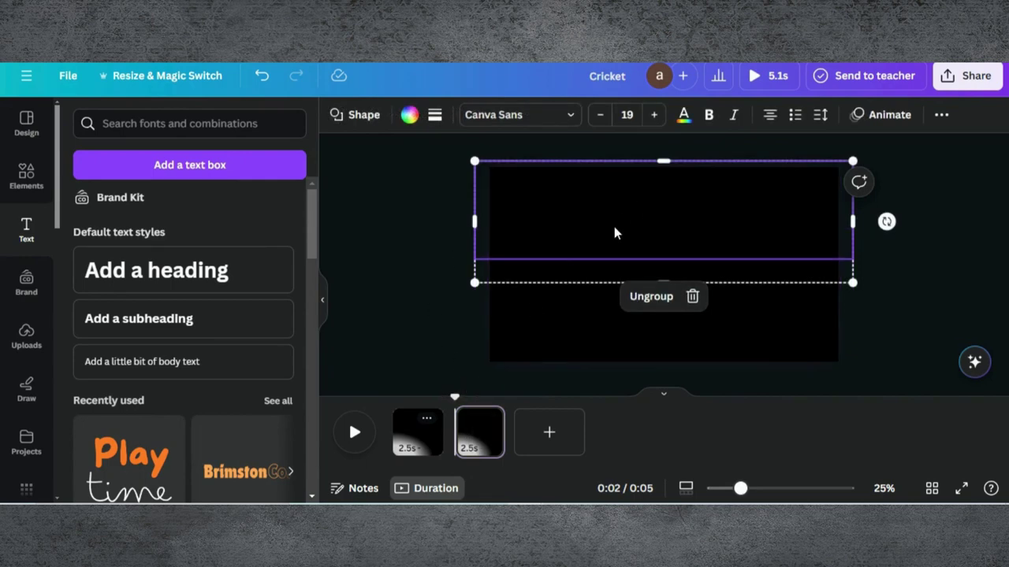
left_click_drag(613, 230, 612, 150)
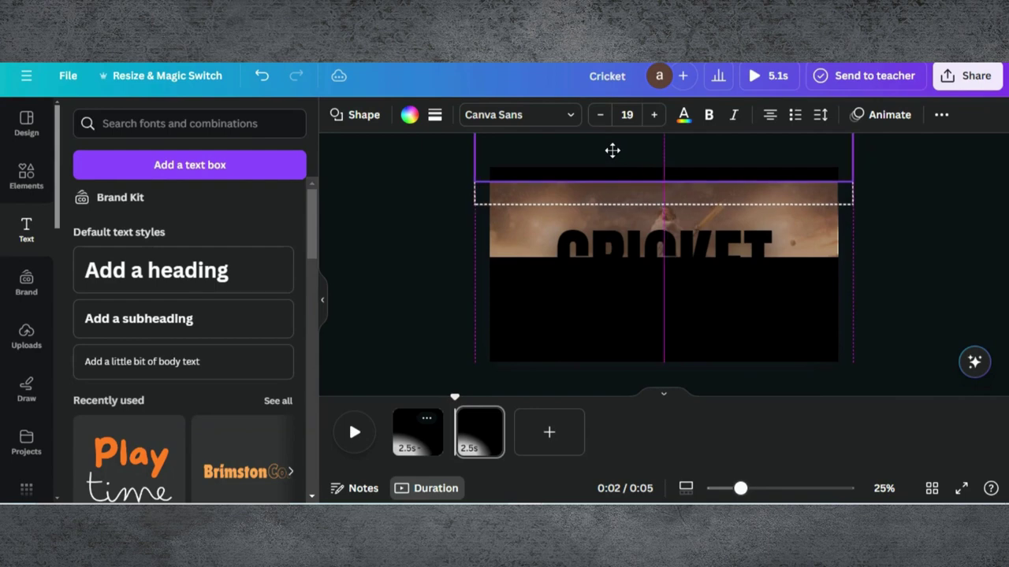
left_click(658, 301)
left_click_drag(658, 301, 663, 392)
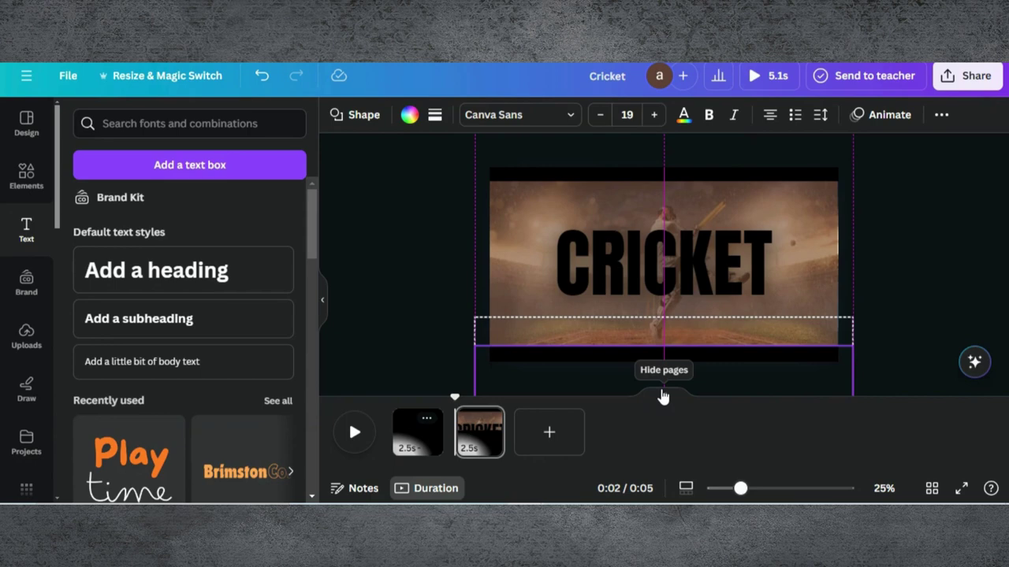
left_click(791, 248)
left_click_drag(790, 248, 434, 248)
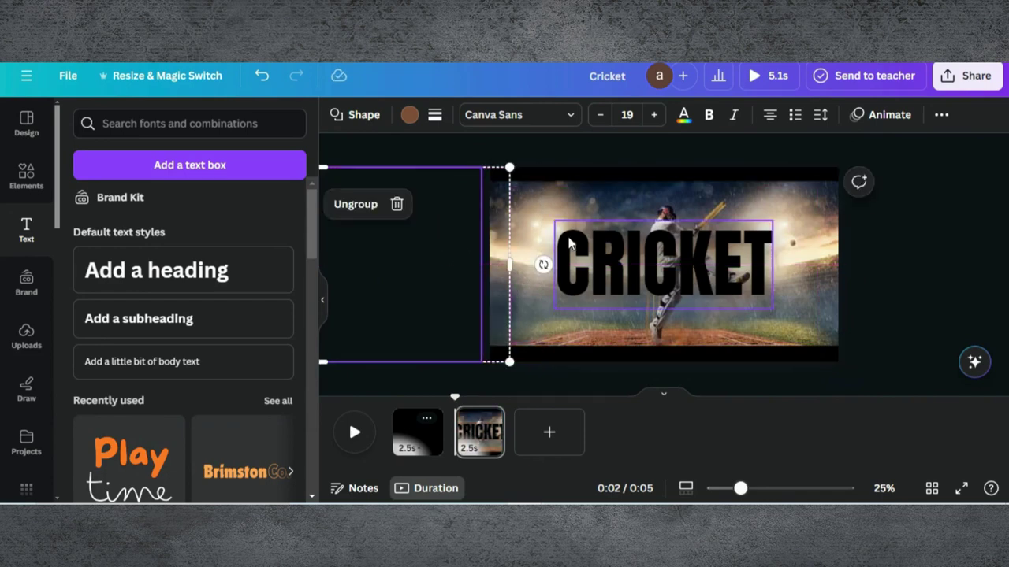
Step: Shrink the CRICKET heading on the second page to font size 148 and place it in the photo's upper-left area
left_click(611, 237)
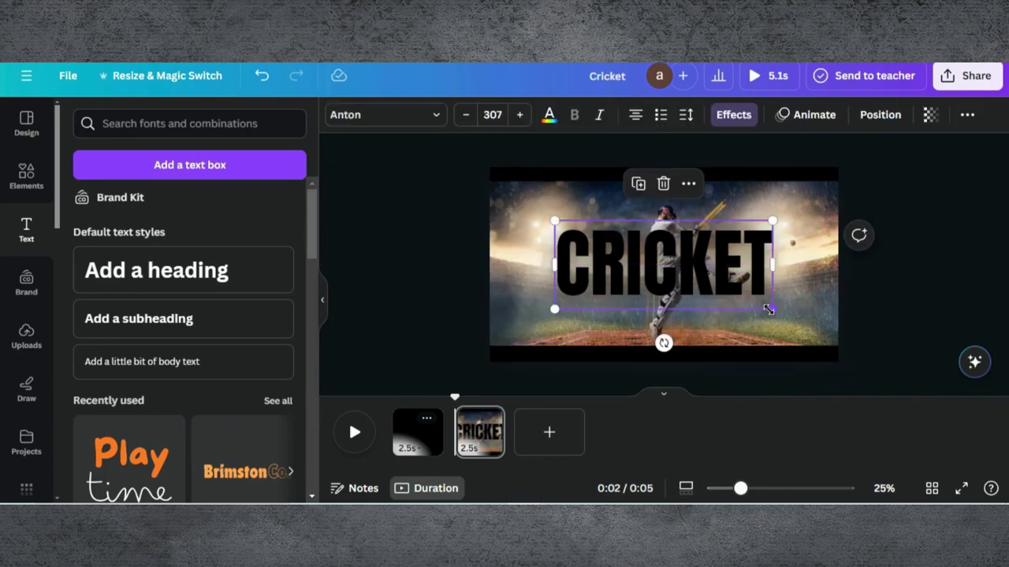
left_click_drag(774, 308, 656, 273)
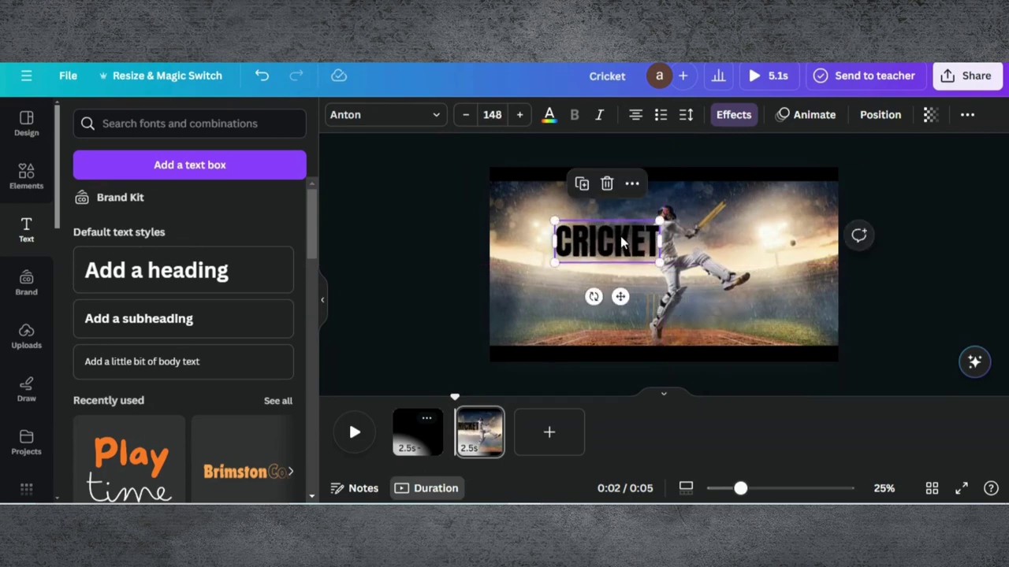
left_click_drag(621, 236, 561, 216)
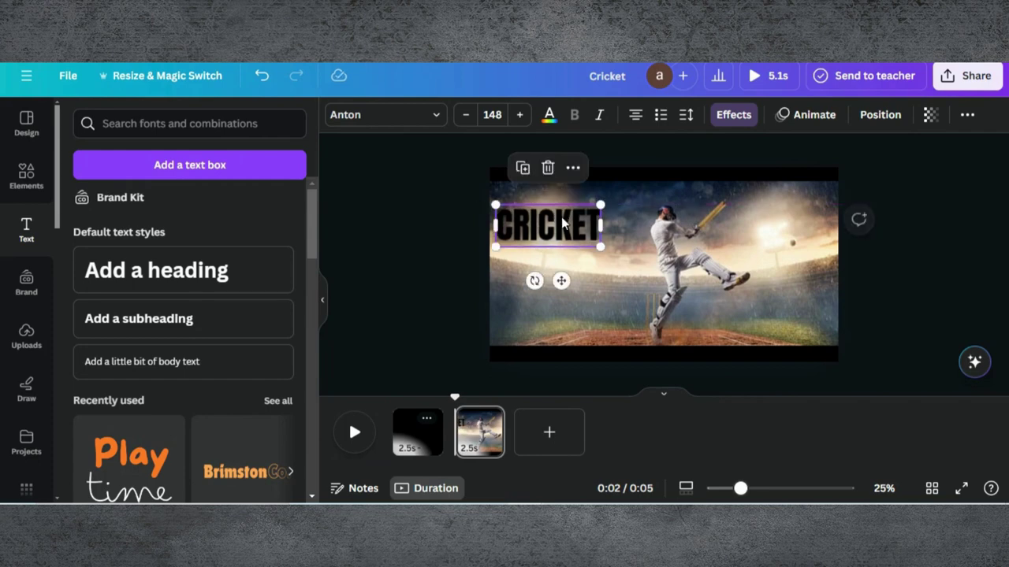
Step: Enlarge the background photo on the second page beyond the page edges and reposition it so the batsman stands beside the heading
left_click(709, 262)
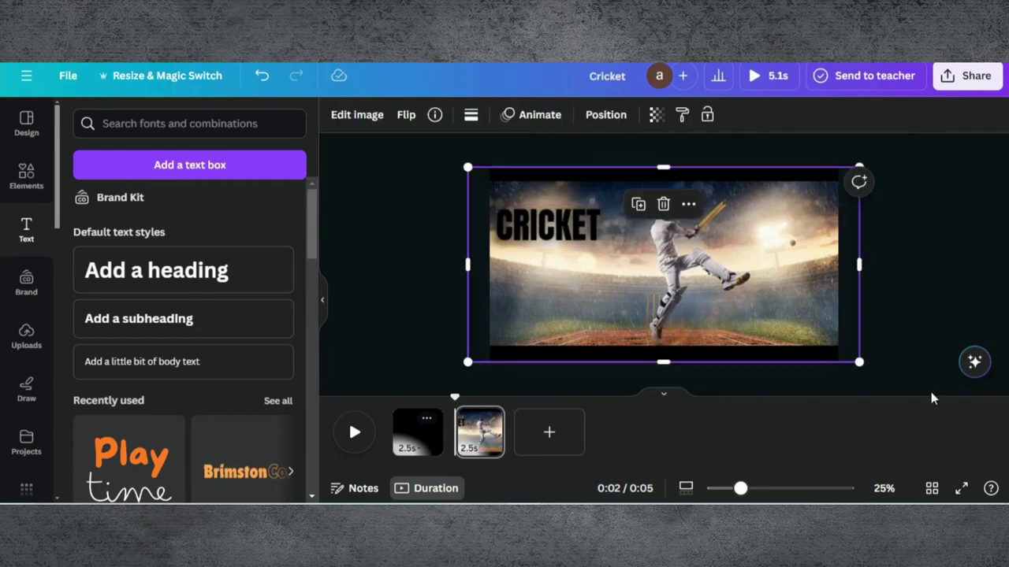
left_click_drag(859, 365, 993, 399)
left_click_drag(701, 258, 620, 245)
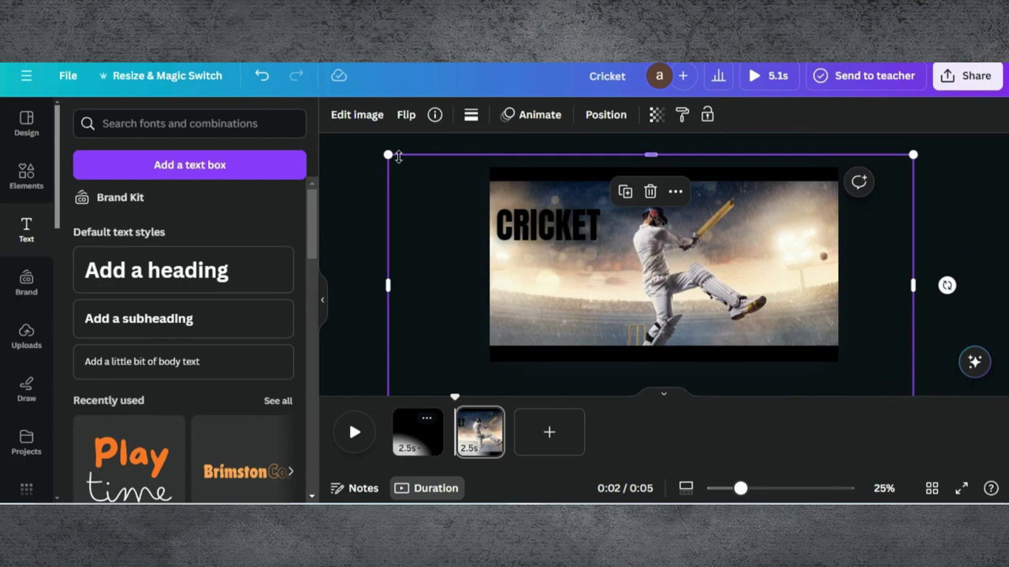
left_click_drag(387, 158, 332, 131)
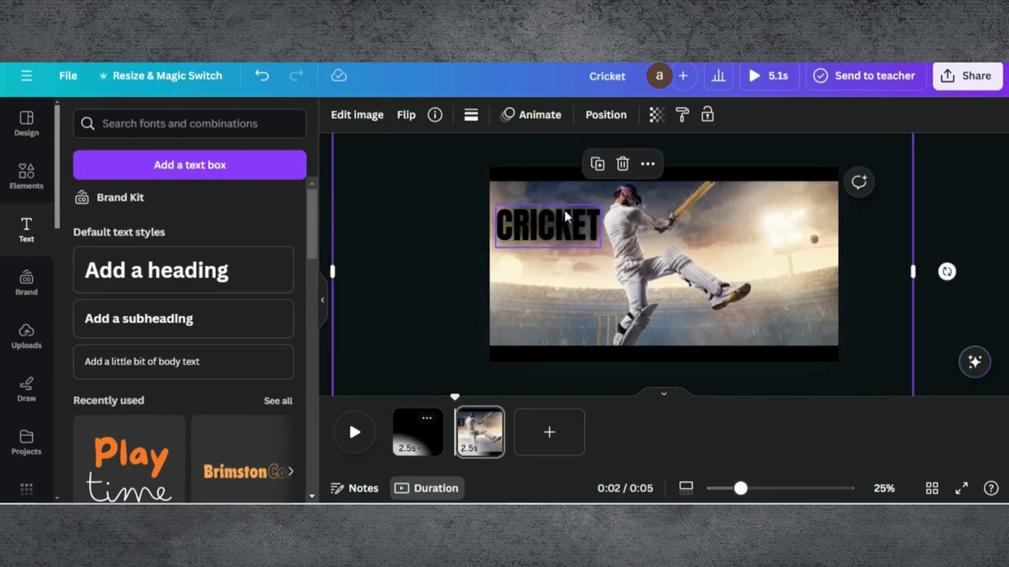
left_click_drag(679, 237, 678, 257)
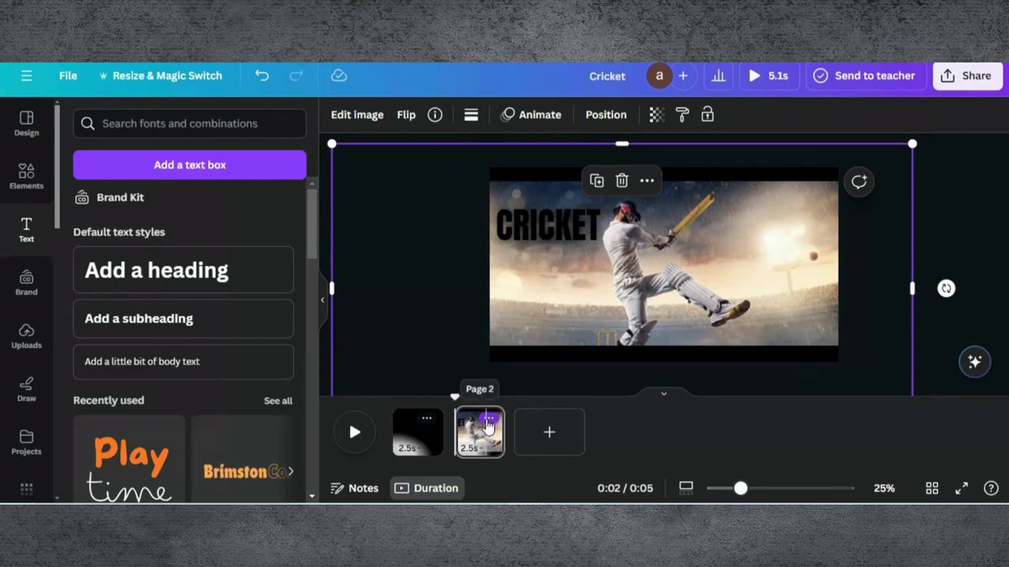
Step: Duplicate the second page and shrink the photo on the copy until it just covers the page
left_click(489, 419)
left_click(566, 172)
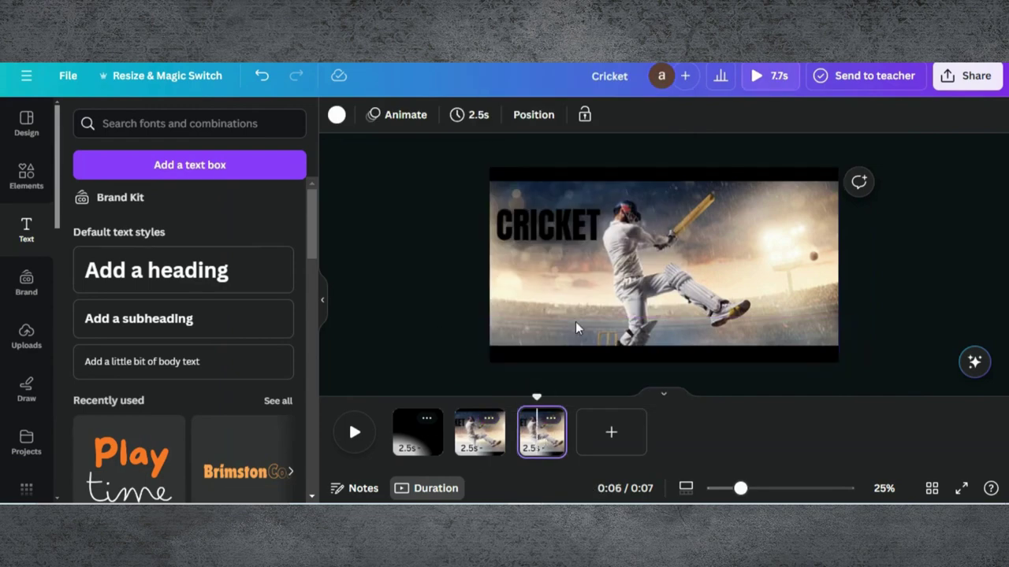
left_click(631, 235)
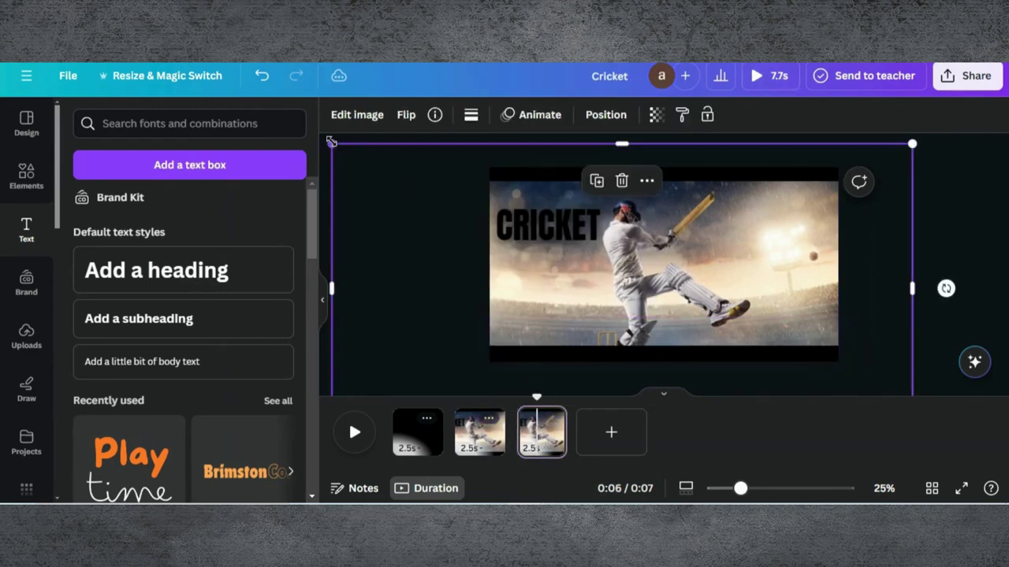
left_click_drag(331, 141, 539, 198)
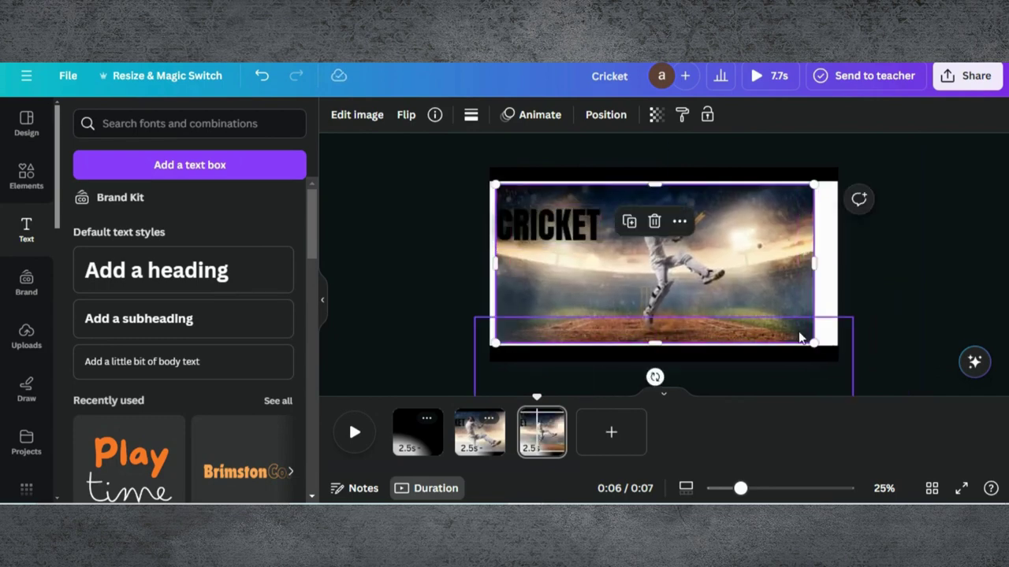
left_click_drag(810, 342, 860, 356)
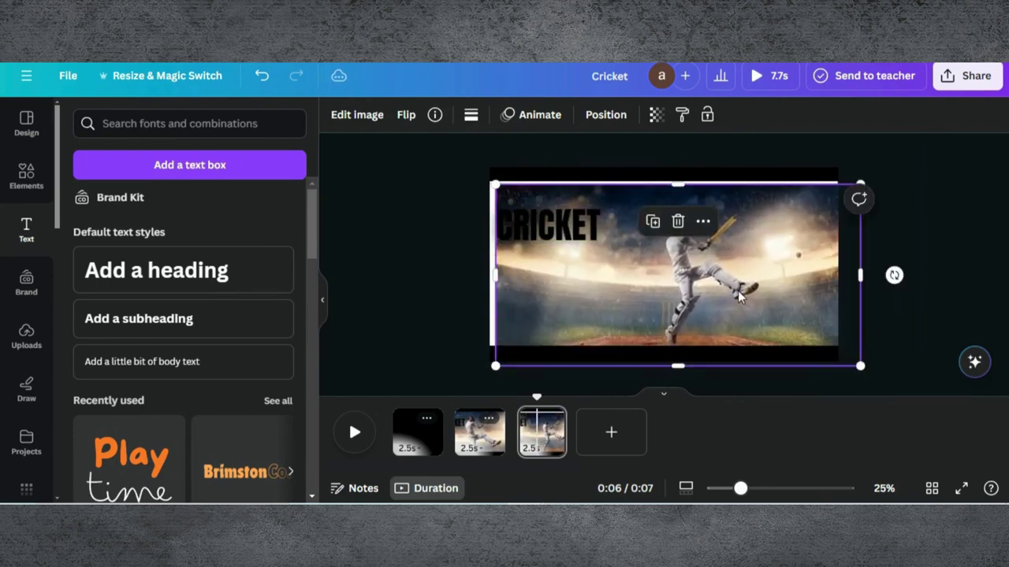
left_click_drag(743, 299, 732, 288)
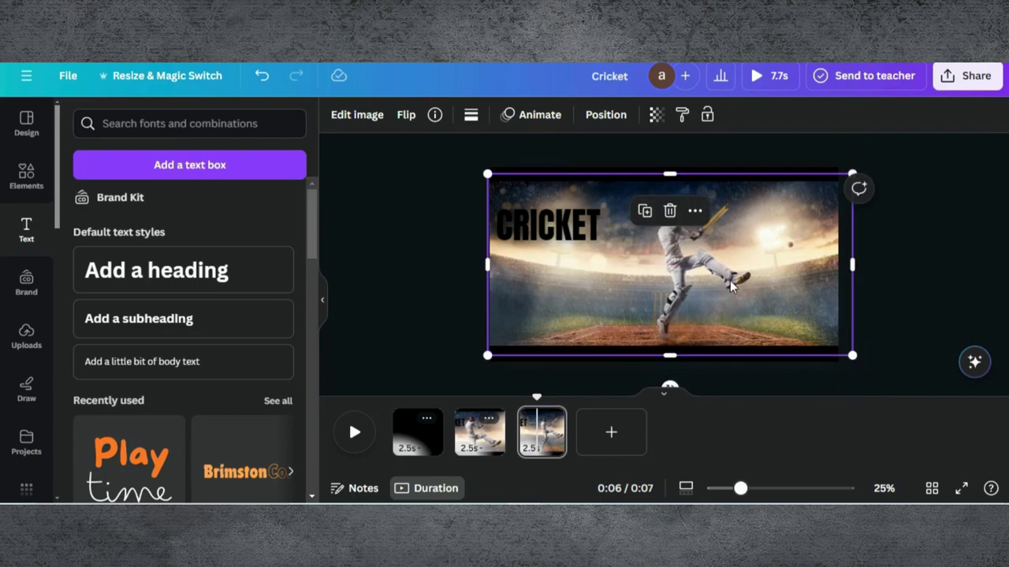
Step: Enlarge the CRICKET heading on the third page to font size 375 and center it on the page
left_click(557, 237)
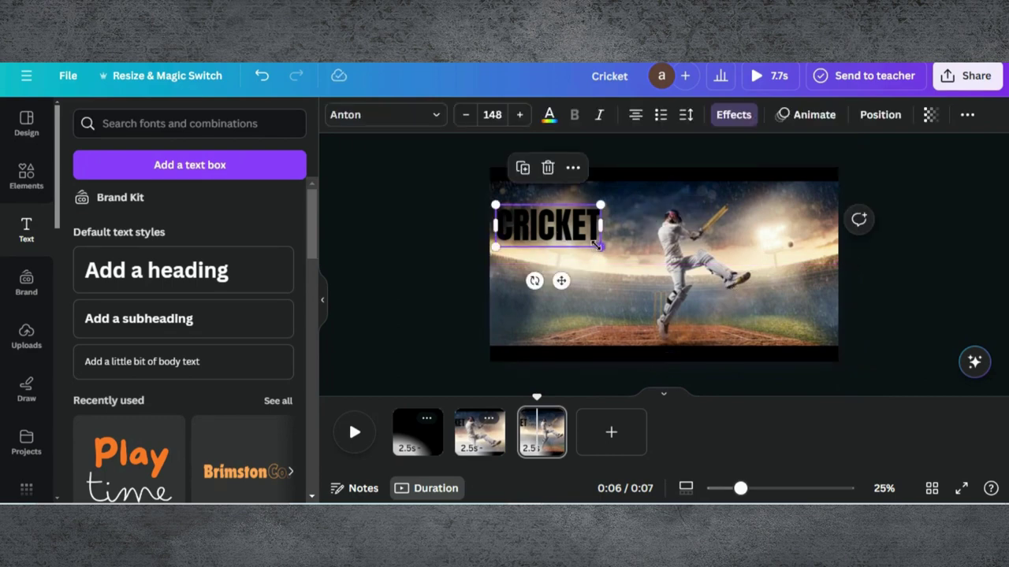
left_click_drag(597, 245, 760, 312)
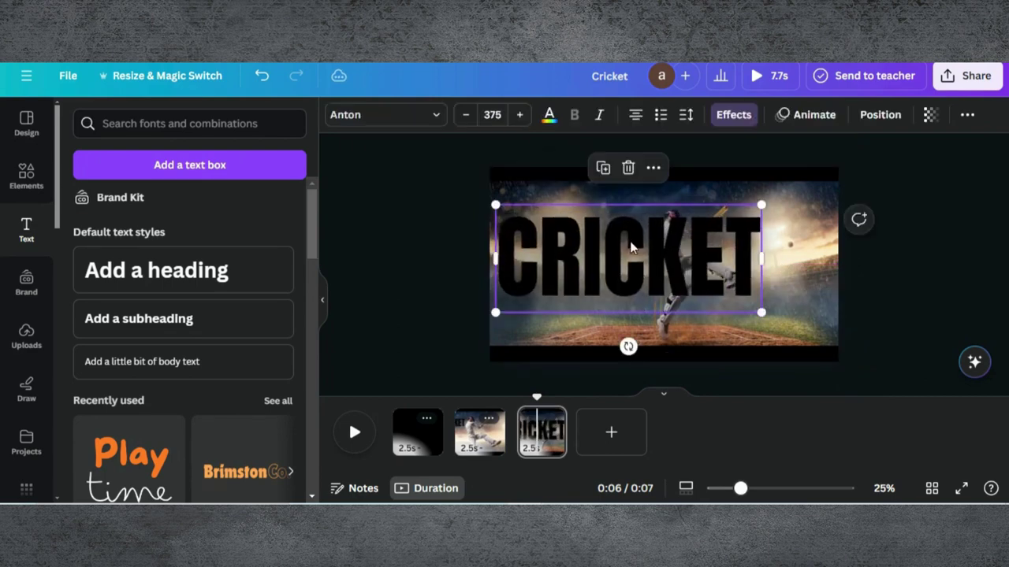
left_click_drag(631, 248, 669, 248)
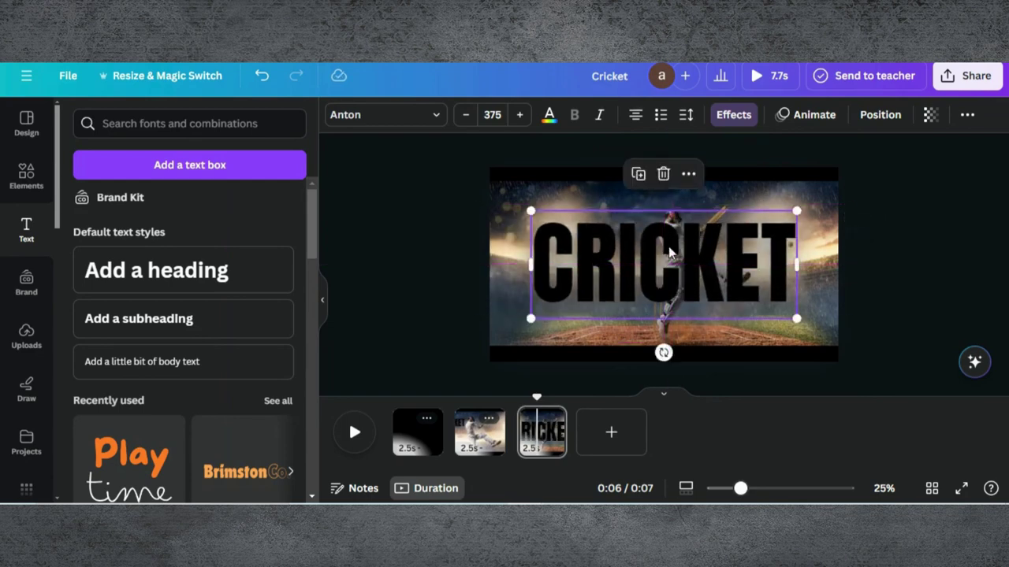
Step: Move the third page's black bands inward so they closely frame the CRICKET heading from above and below
left_click(597, 179)
left_click_drag(597, 176, 595, 211)
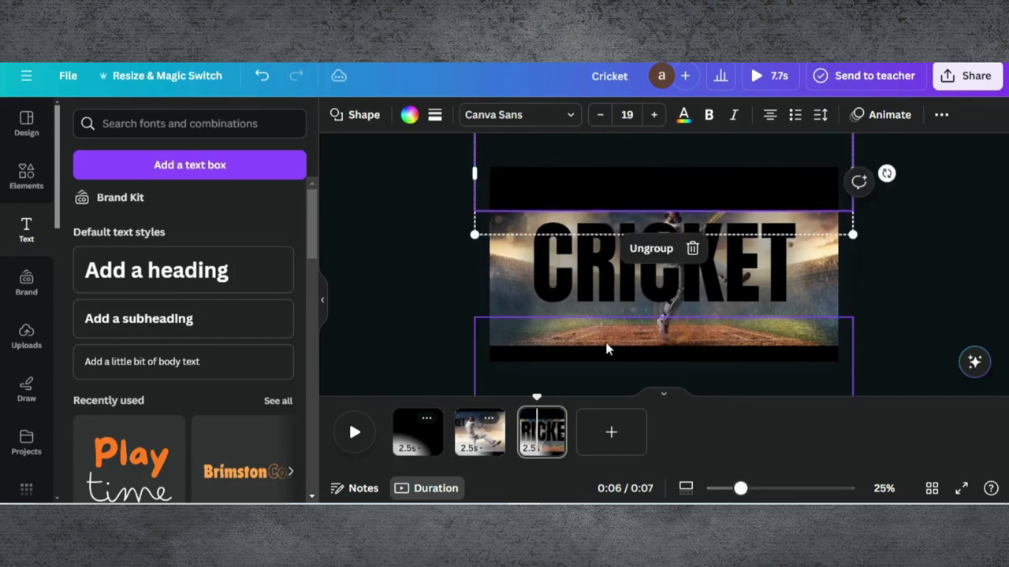
left_click(622, 197)
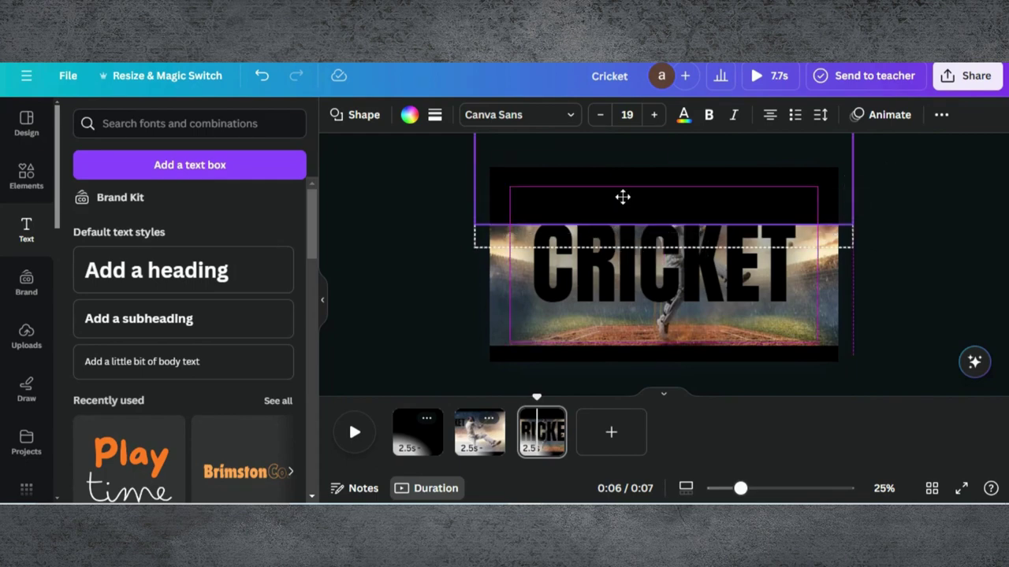
left_click_drag(623, 196, 622, 196)
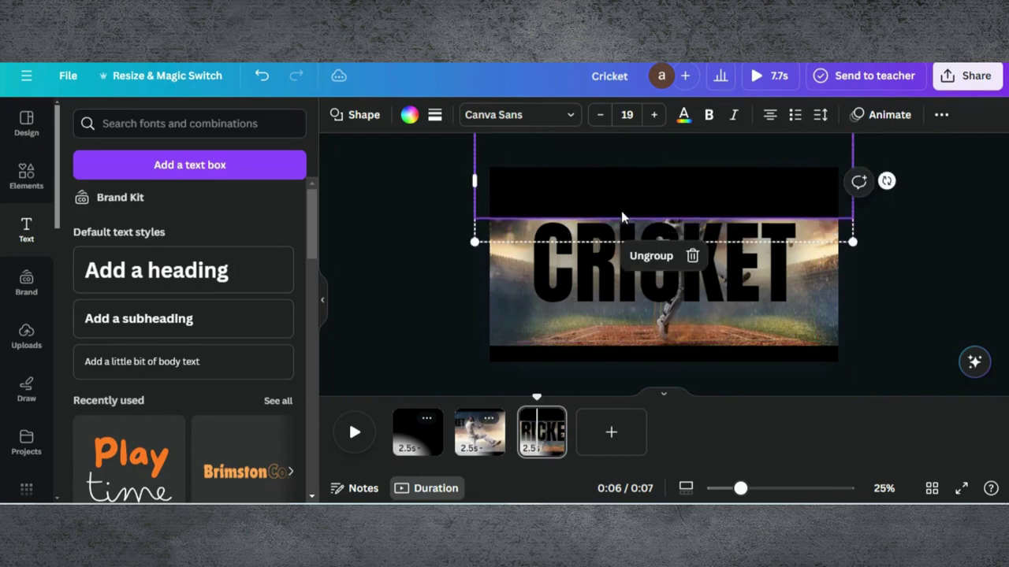
left_click(632, 348)
left_click_drag(630, 351, 629, 306)
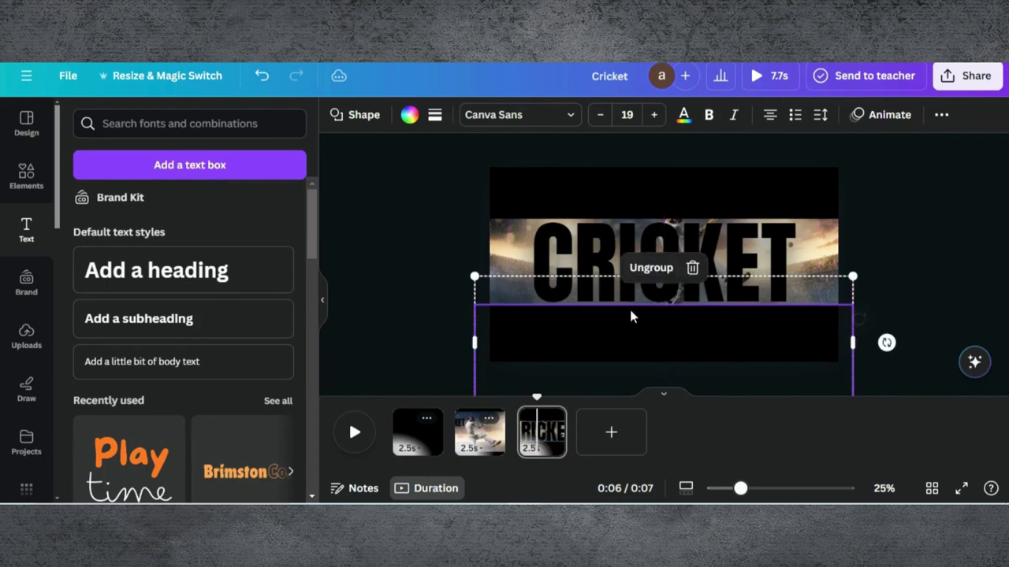
Step: Slide the brown overlay onto the third page so it covers about the left half of the photo
left_click(494, 262)
left_click_drag(430, 268, 597, 262)
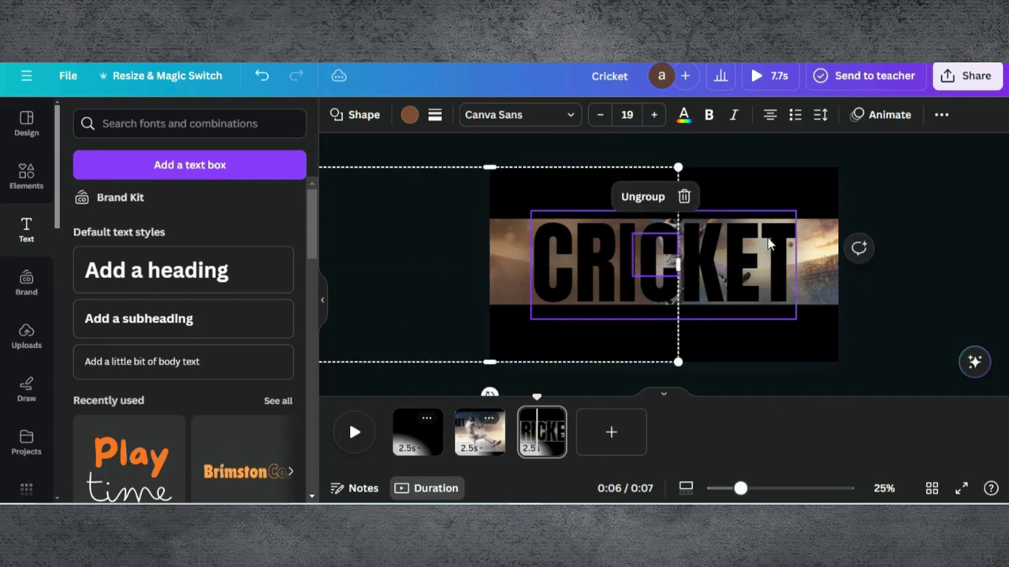
left_click(832, 254)
Step: Duplicate the third page and shrink the copy's CRICKET heading to font size 187, centered on the page
left_click(554, 421)
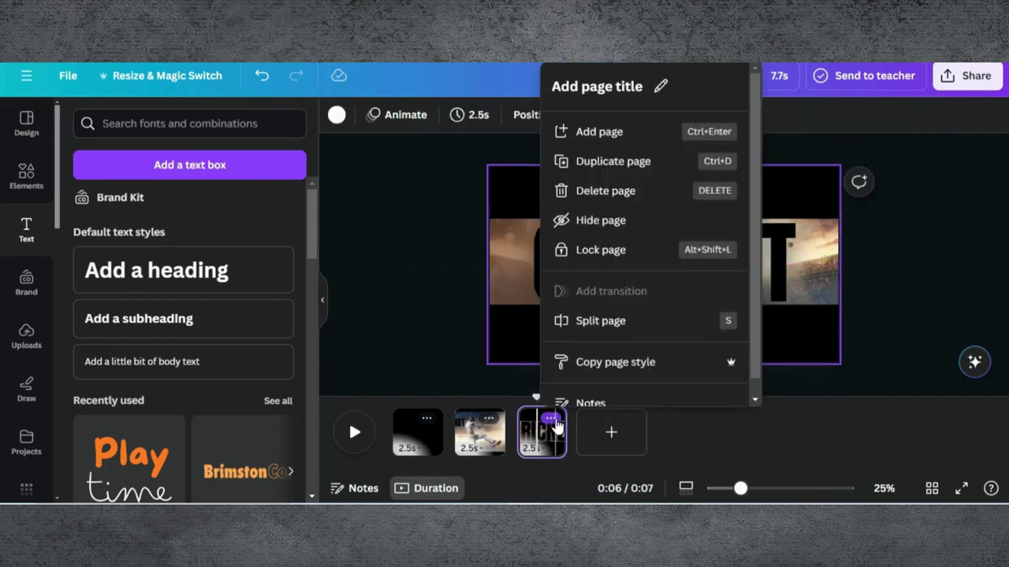
left_click(619, 162)
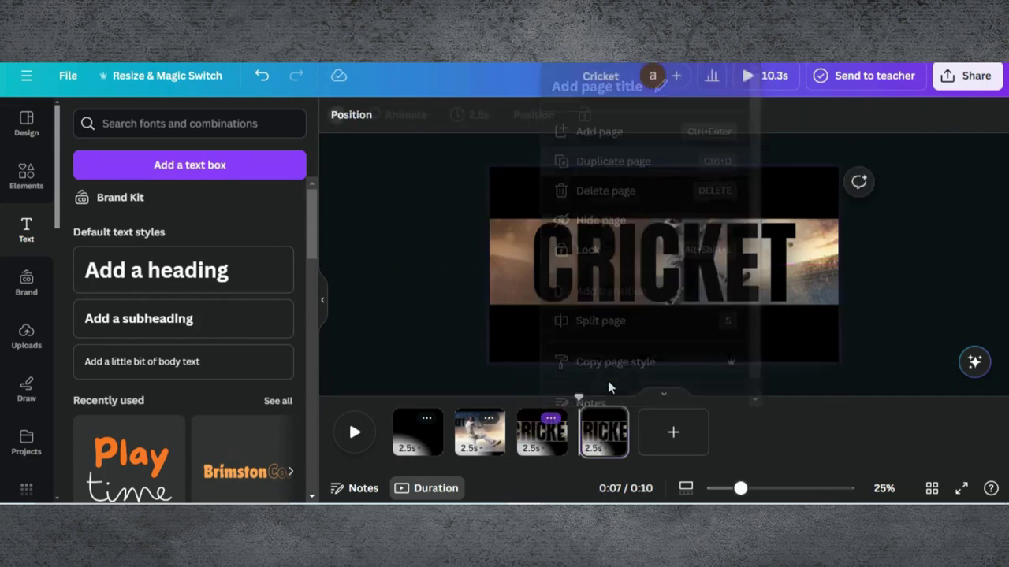
left_click(587, 269)
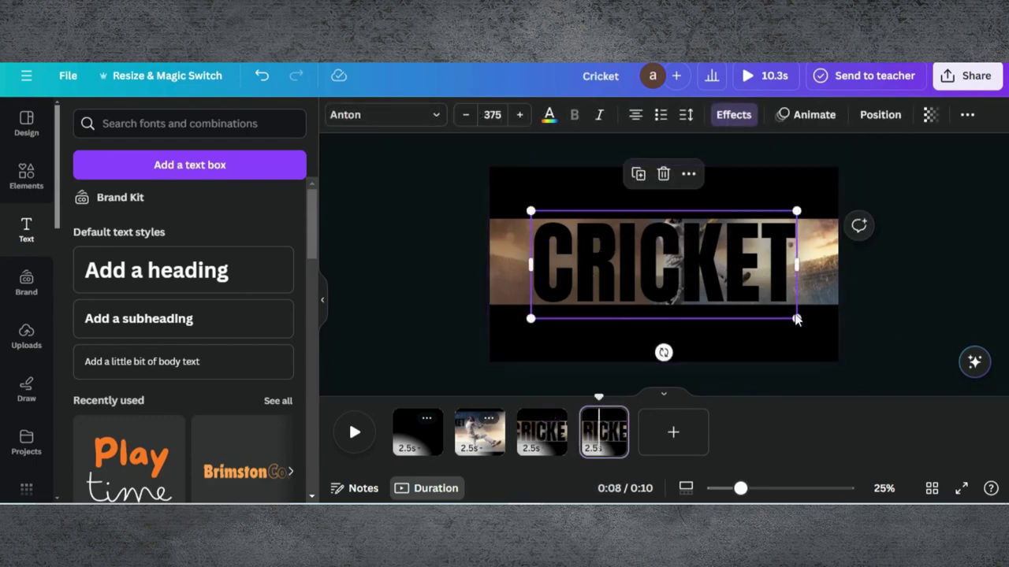
left_click_drag(796, 317, 663, 264)
left_click_drag(614, 234, 679, 262)
Step: On the fourth page, move the black bands back to the upper and lower page edges and slide the brown overlay off past the left edge
left_click(593, 193)
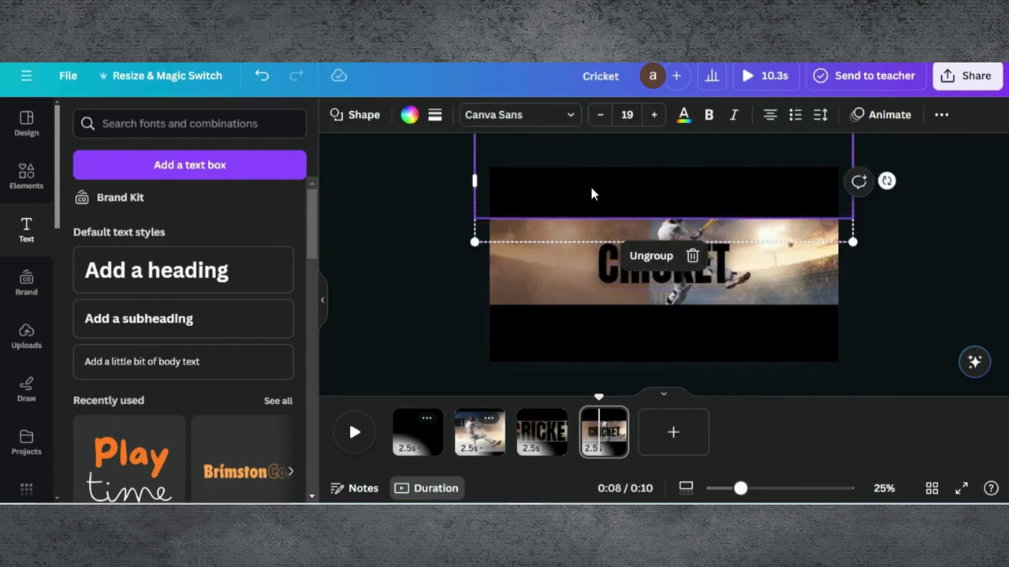
left_click_drag(592, 192, 590, 158)
left_click_drag(604, 325, 617, 347)
left_click_drag(552, 225, 389, 216)
Step: Duplicate the fourth page and enlarge the copy's CRICKET heading until its letters spill well past the page edges
left_click(618, 425)
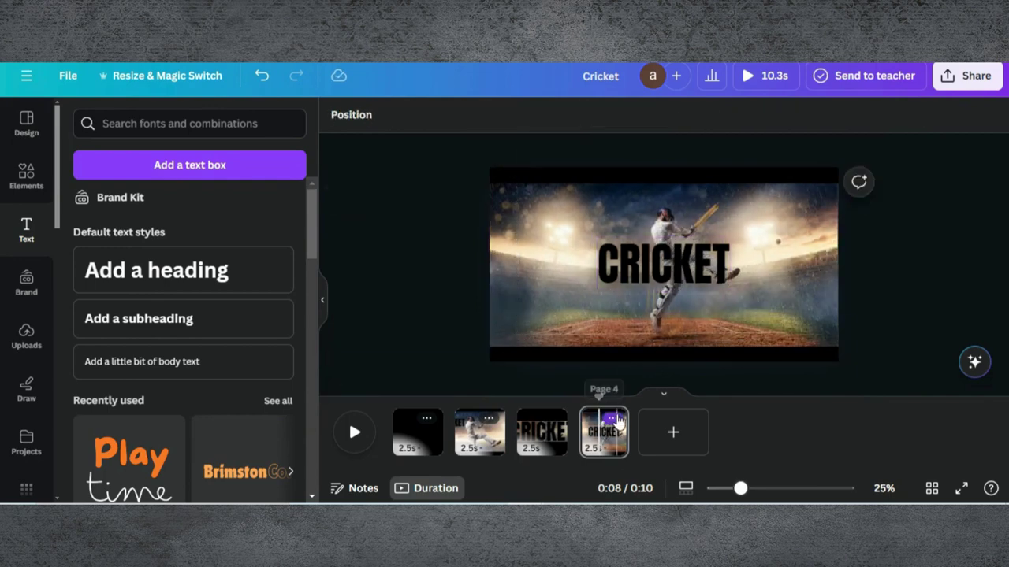
left_click(613, 420)
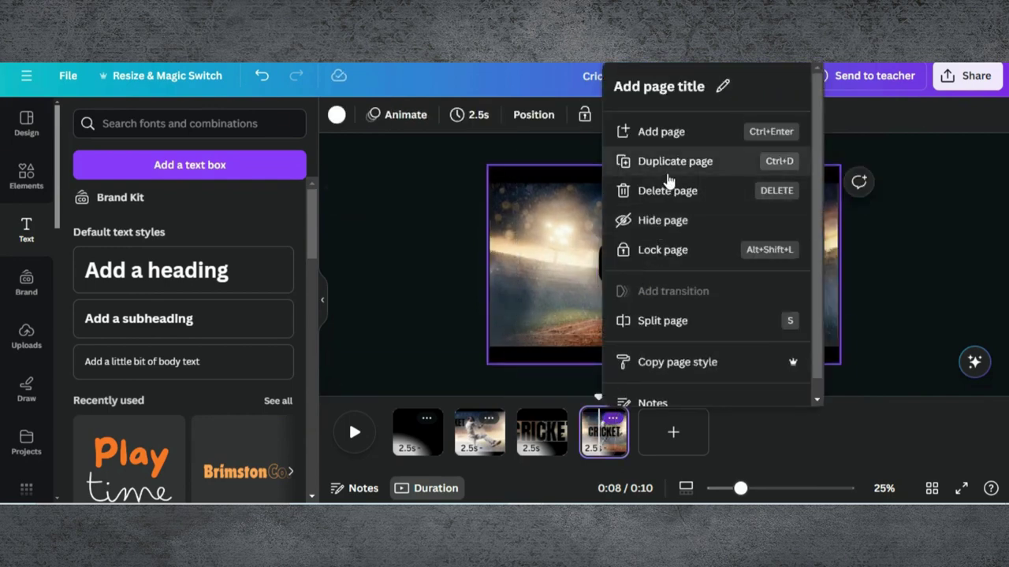
left_click(640, 167)
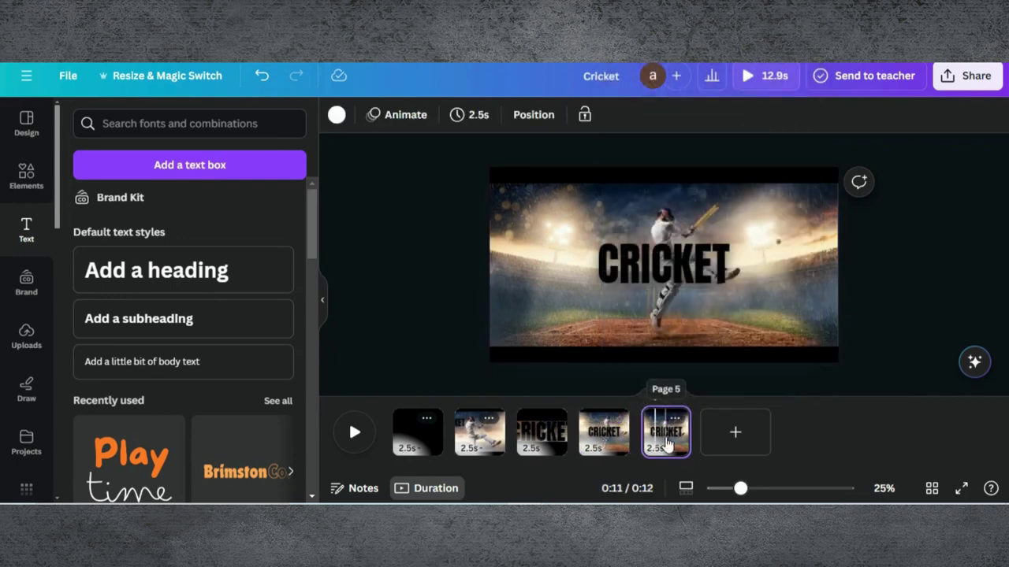
left_click(681, 254)
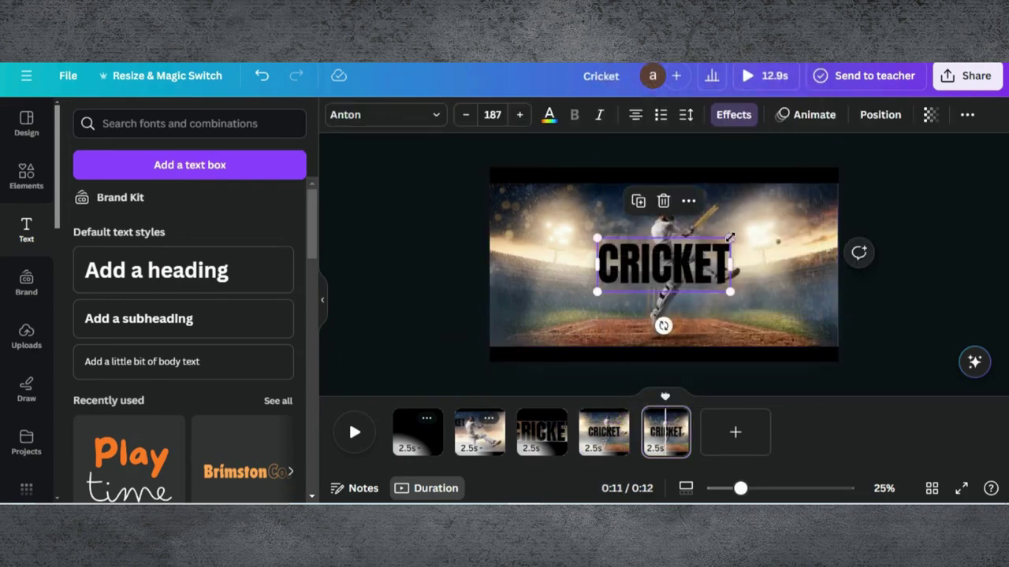
left_click_drag(732, 238, 984, 142)
left_click_drag(788, 229, 734, 263)
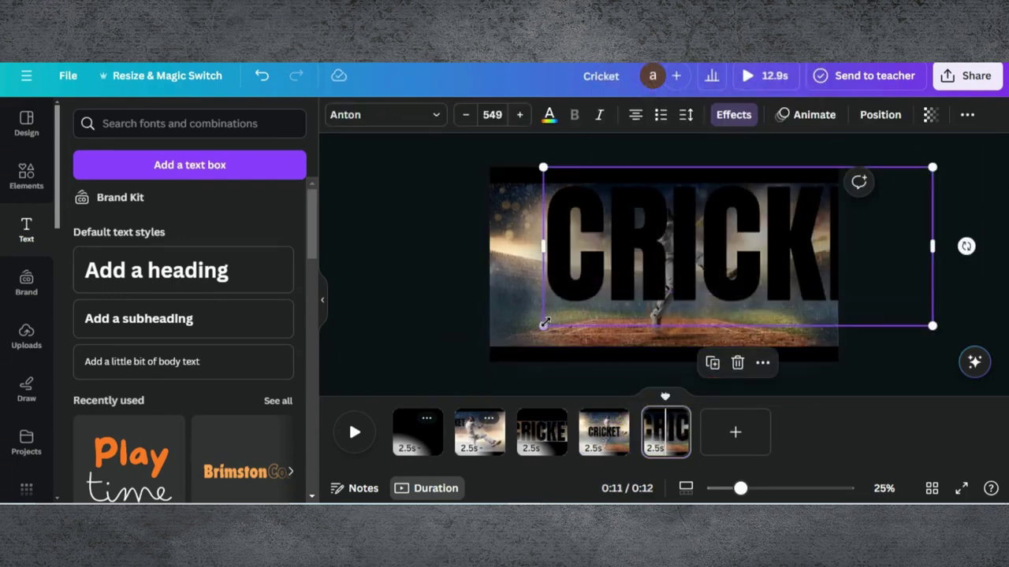
left_click_drag(541, 326, 364, 366)
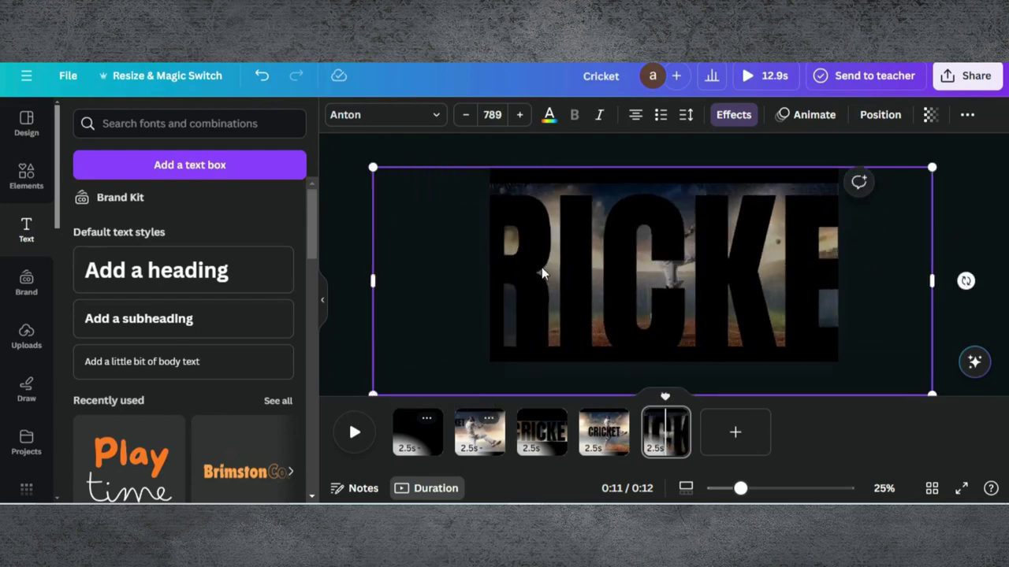
left_click_drag(542, 267, 552, 255)
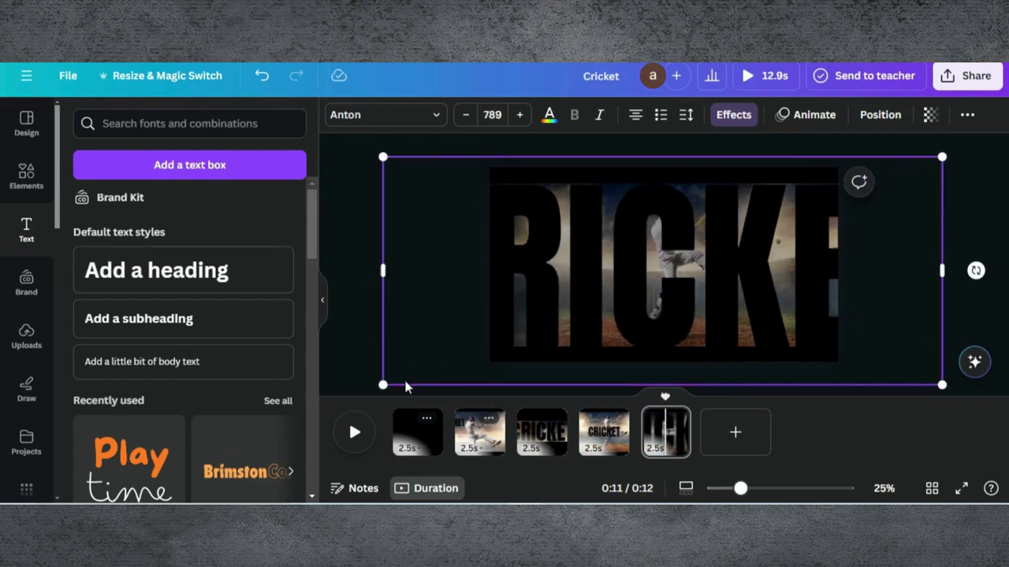
left_click_drag(381, 383, 126, 394)
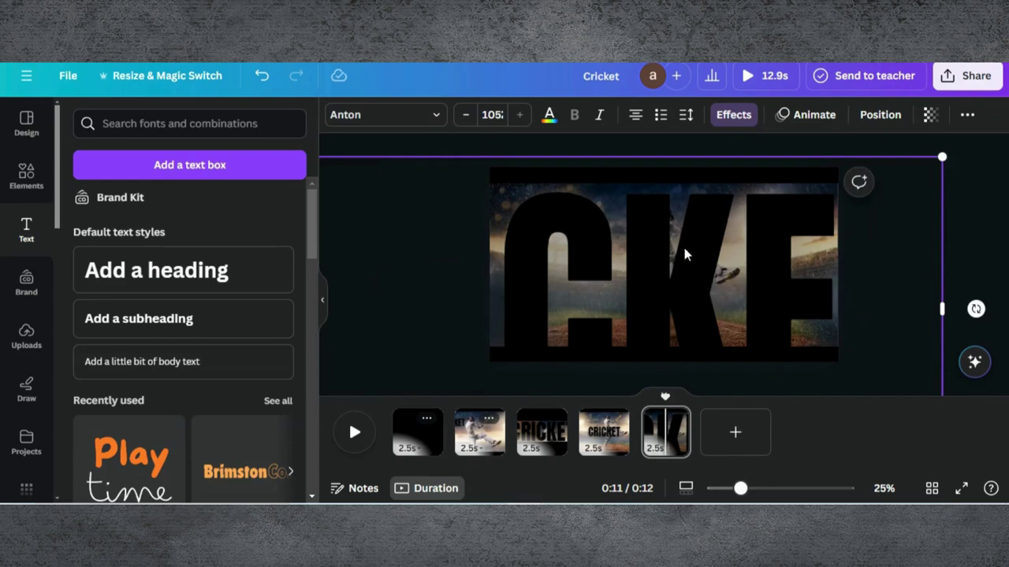
left_click_drag(684, 253, 718, 228)
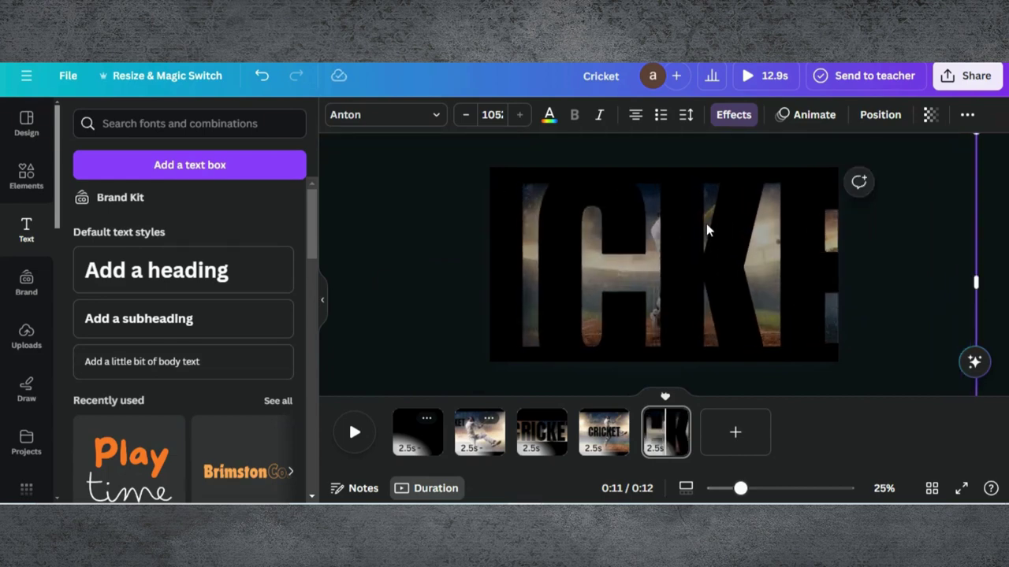
Step: Bring the two black bands together at the middle of the fifth page to cover it completely
left_click(669, 351)
left_click_drag(669, 351, 666, 288)
left_click_drag(672, 172, 673, 250)
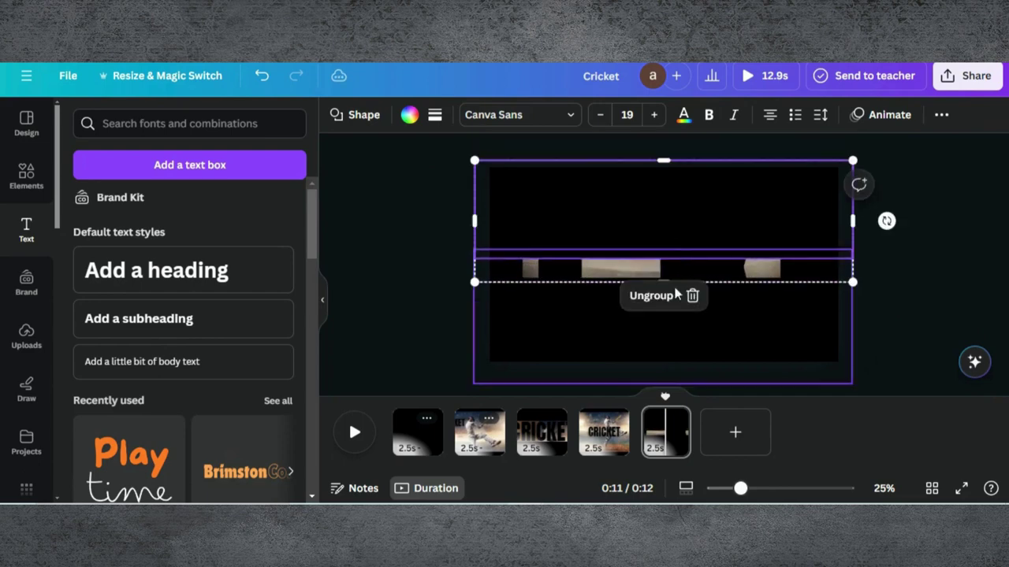
left_click_drag(675, 329, 675, 308)
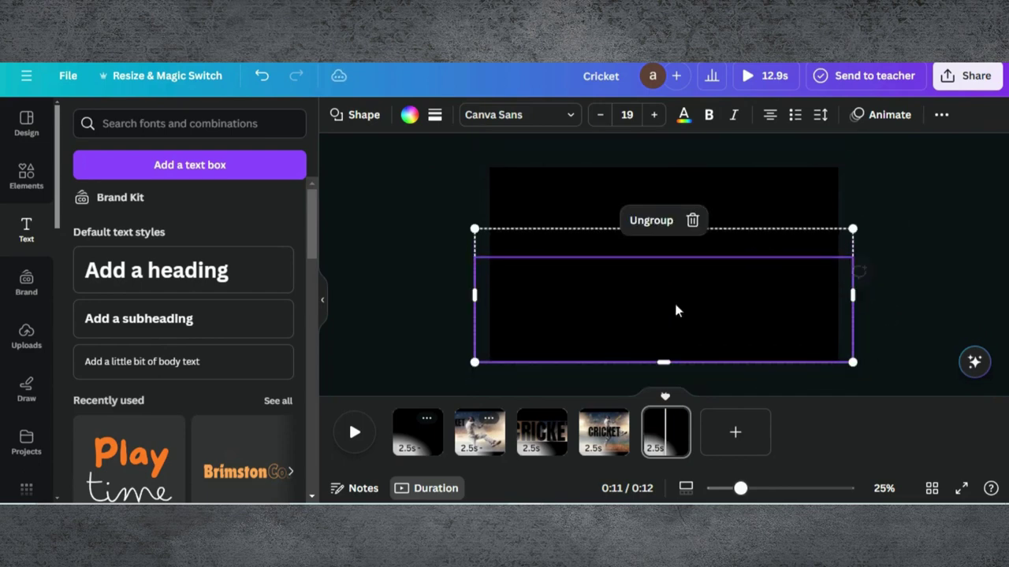
left_click(910, 284)
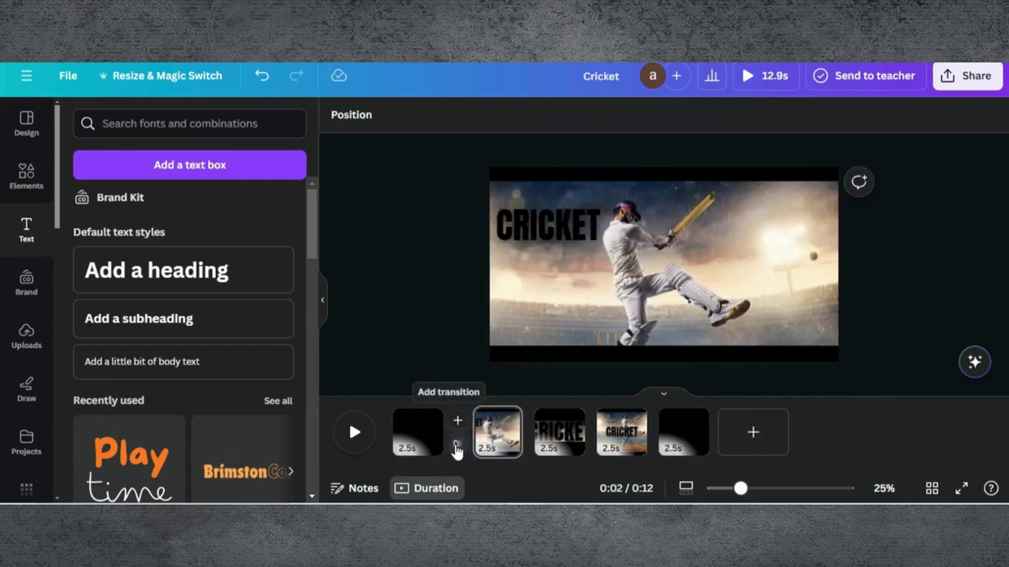
Step: Add a Match & Move transition after the first page with a 1.2-second duration and apply it between all pages
left_click(457, 446)
left_click(110, 382)
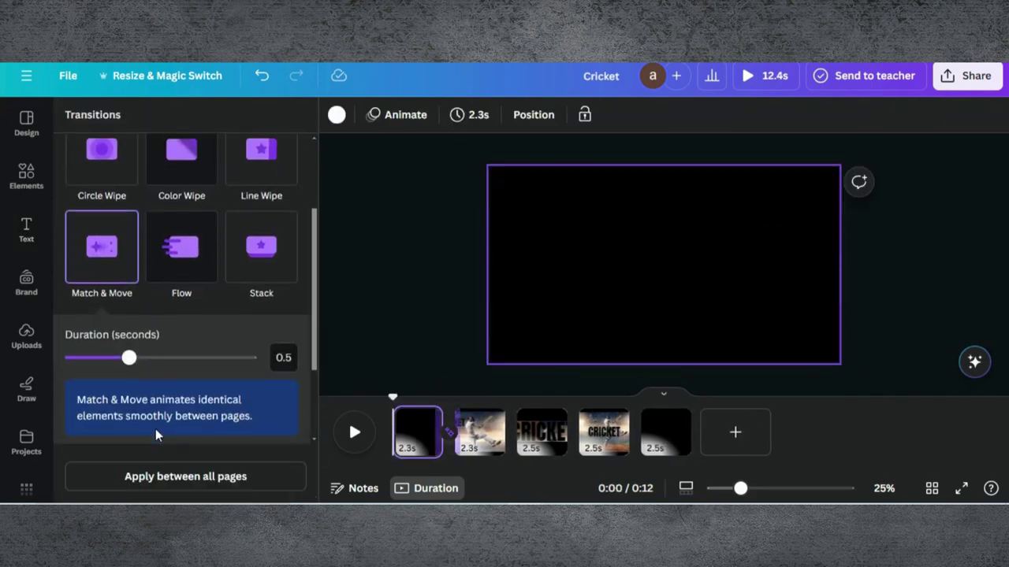
left_click_drag(132, 357, 320, 360)
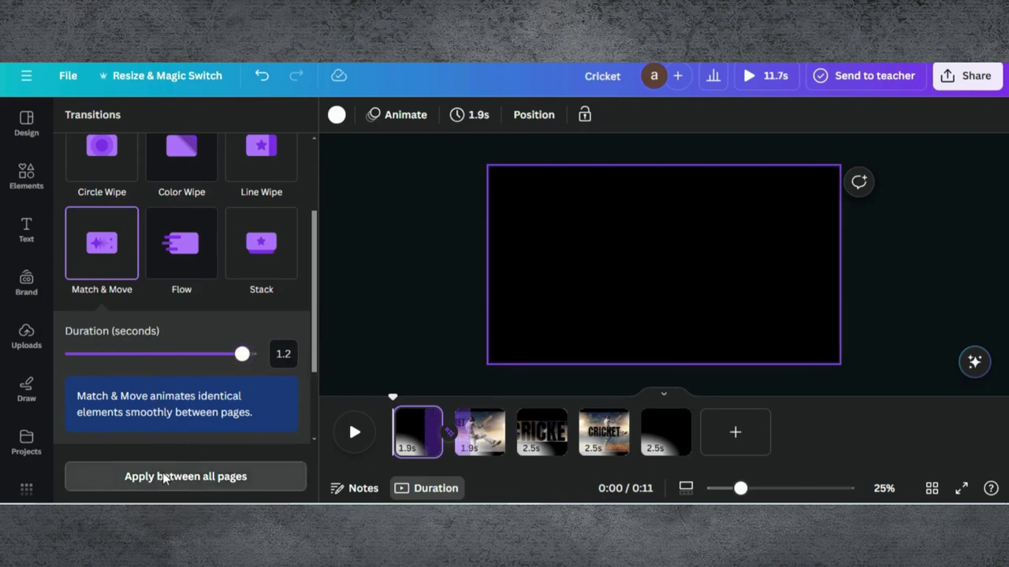
left_click(164, 477)
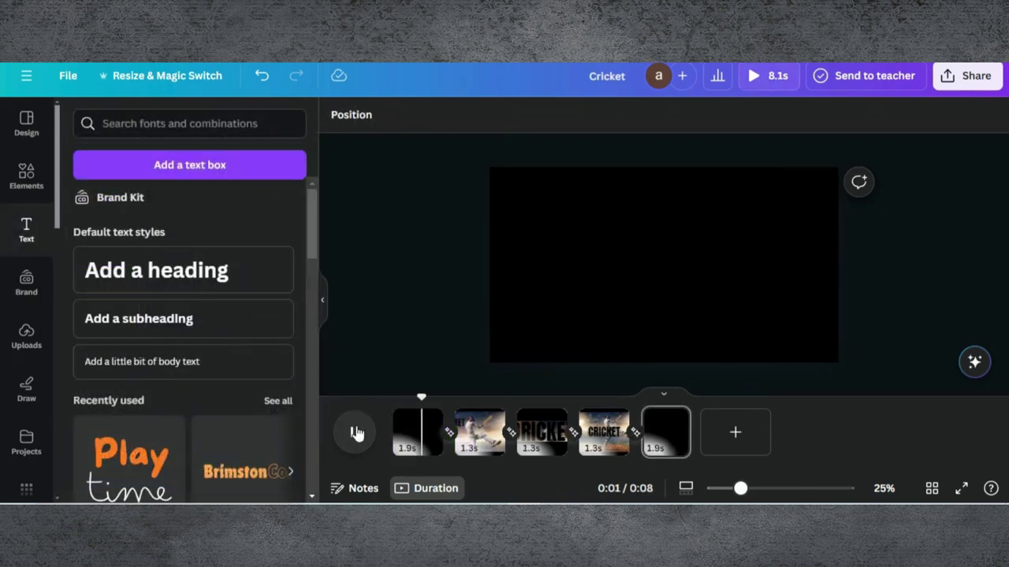